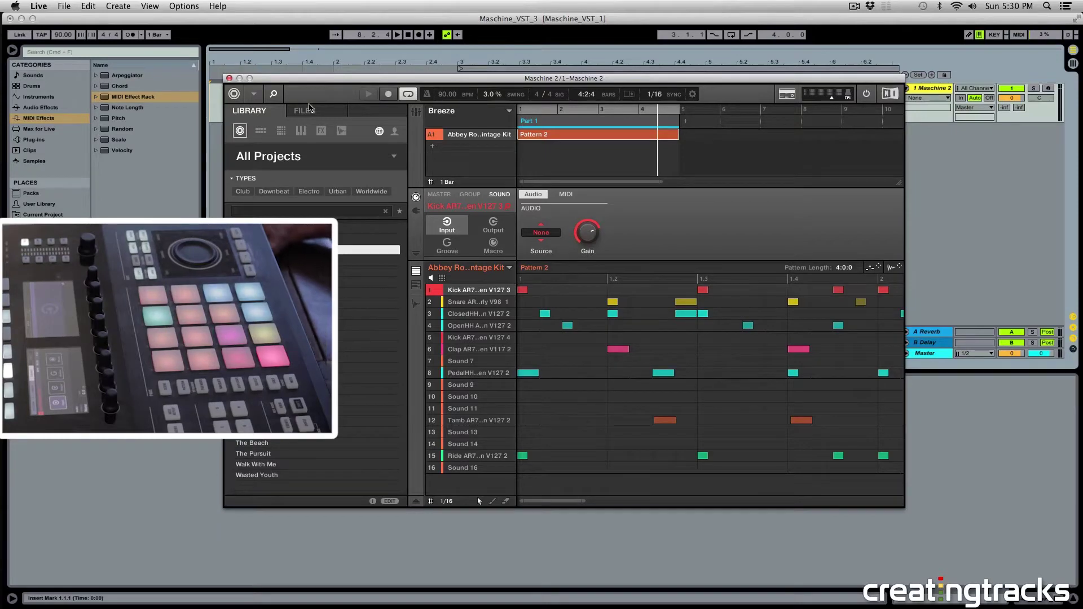
Play the arrangement from bar 1 to hear Maschine's Pattern 2.
{"action": "left_click_drag", "start_coordinate": [512, 78], "coordinate": [563, 141]}
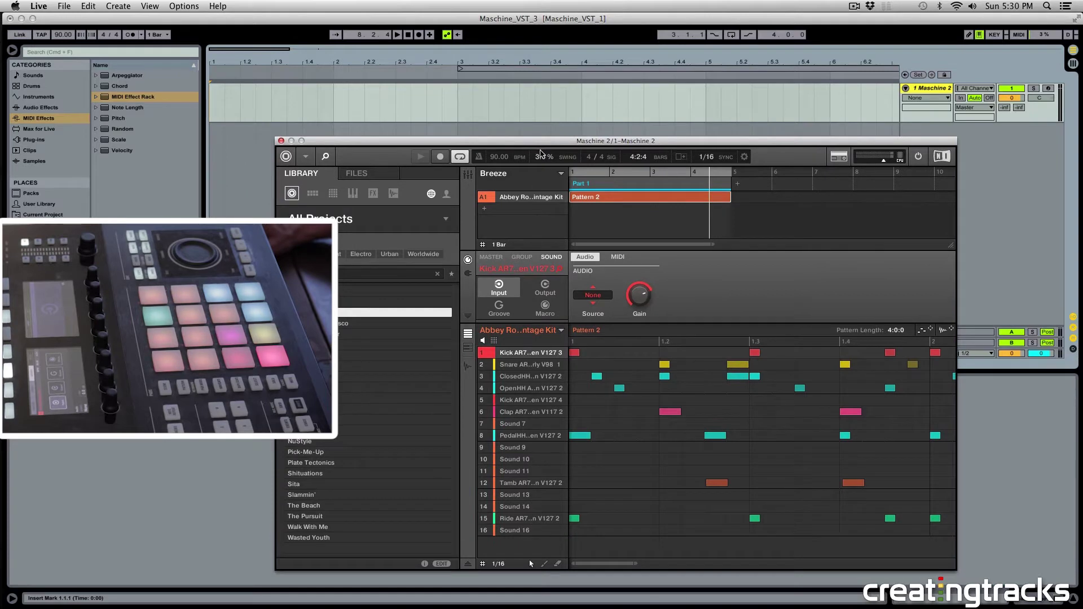
{"action": "left_click", "coordinate": [218, 120]}
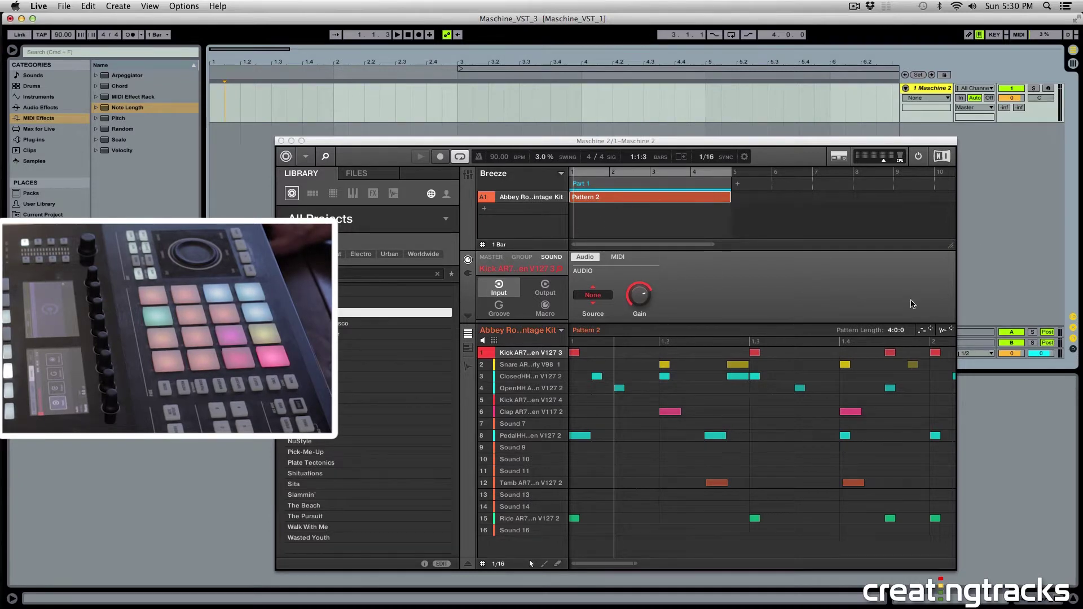
{"action": "left_click", "coordinate": [210, 110]}
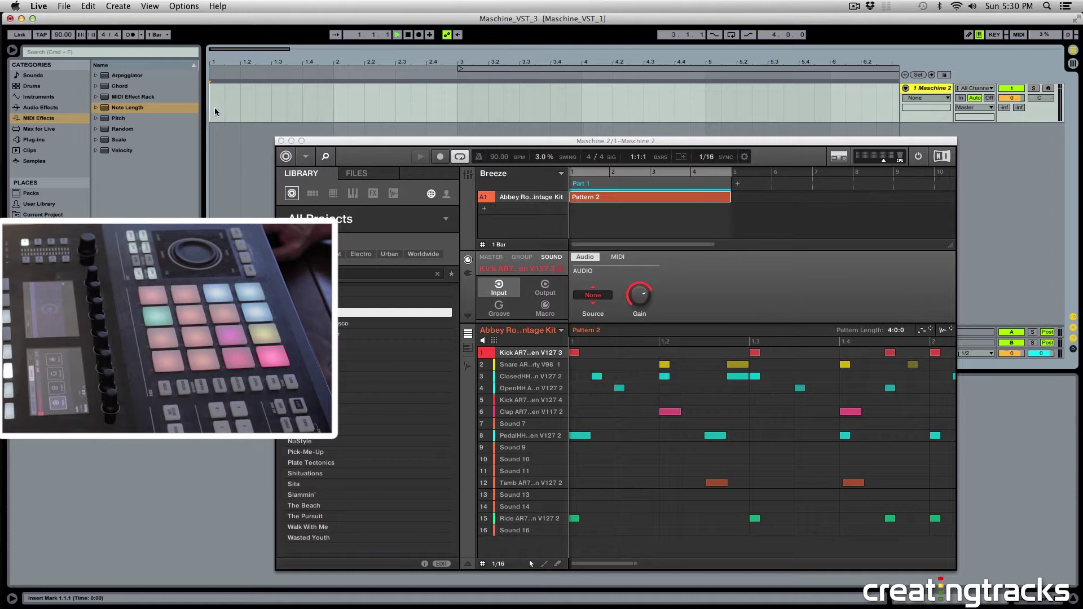
{"action": "key", "text": "space"}
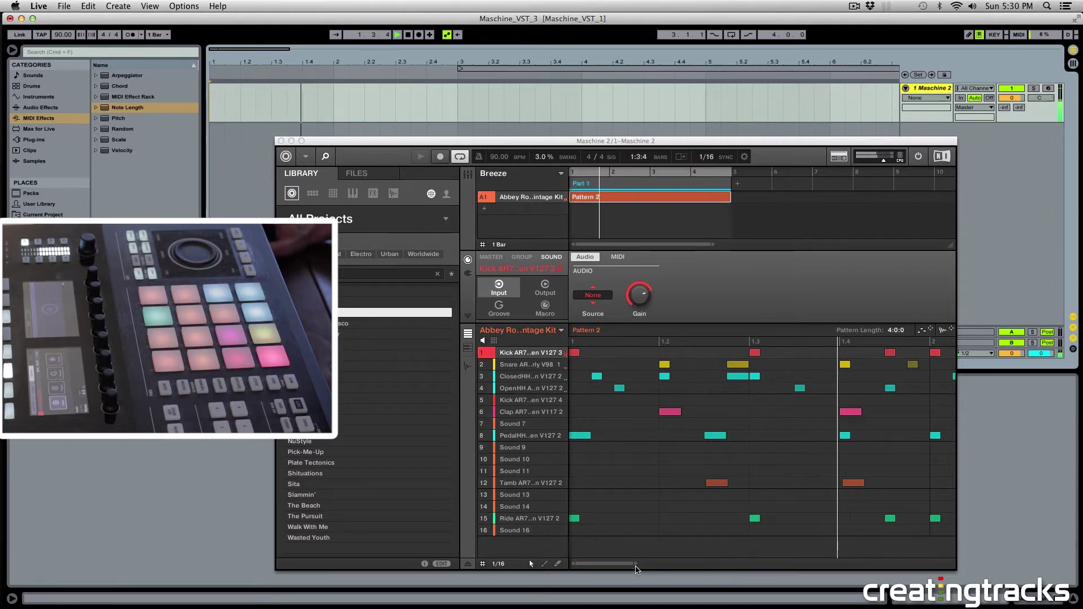
Export Pattern 2 as audio to a new track at bar 1 and delete the clip's tail after bar 5.
{"action": "left_click_drag", "start_coordinate": [636, 564], "coordinate": [854, 580]}
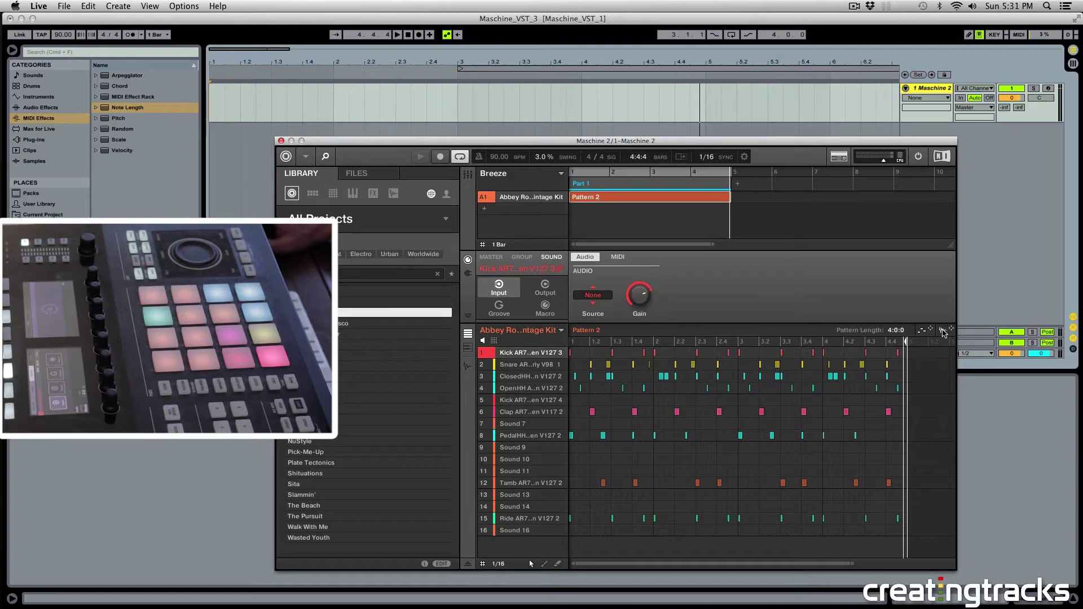
{"action": "mouse_move", "coordinate": [943, 333]}
{"action": "left_mouse_down"}
{"action": "mouse_move", "coordinate": [715, 312]}
{"action": "mouse_move", "coordinate": [215, 145]}
{"action": "left_mouse_up"}
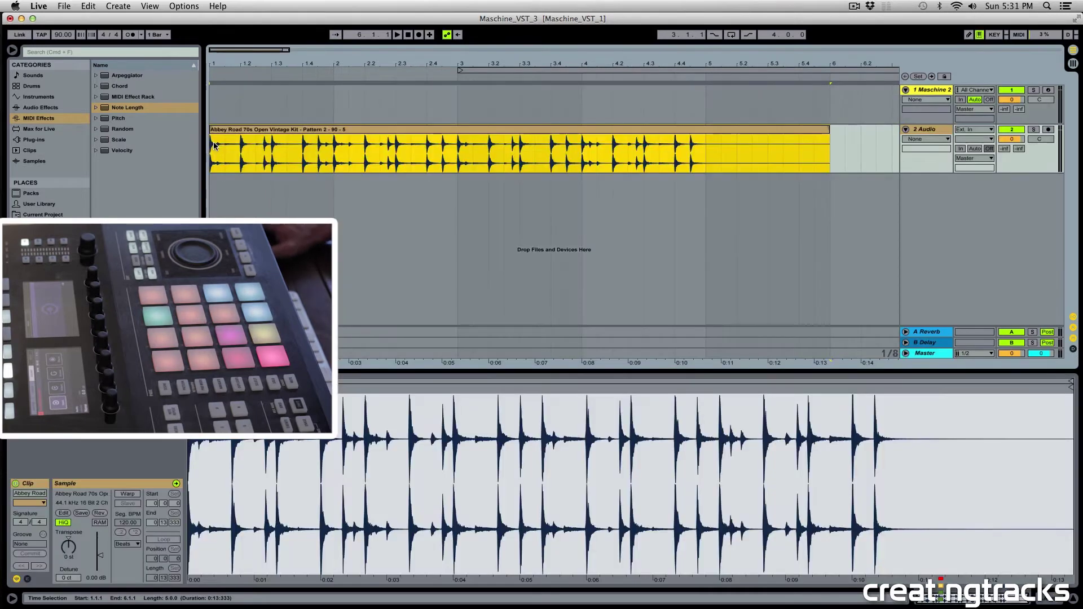
{"action": "left_click_drag", "start_coordinate": [703, 164], "coordinate": [842, 158]}
{"action": "key", "text": "Delete"}
{"action": "left_click", "coordinate": [762, 150]}
{"action": "left_click_drag", "start_coordinate": [707, 155], "coordinate": [197, 158]}
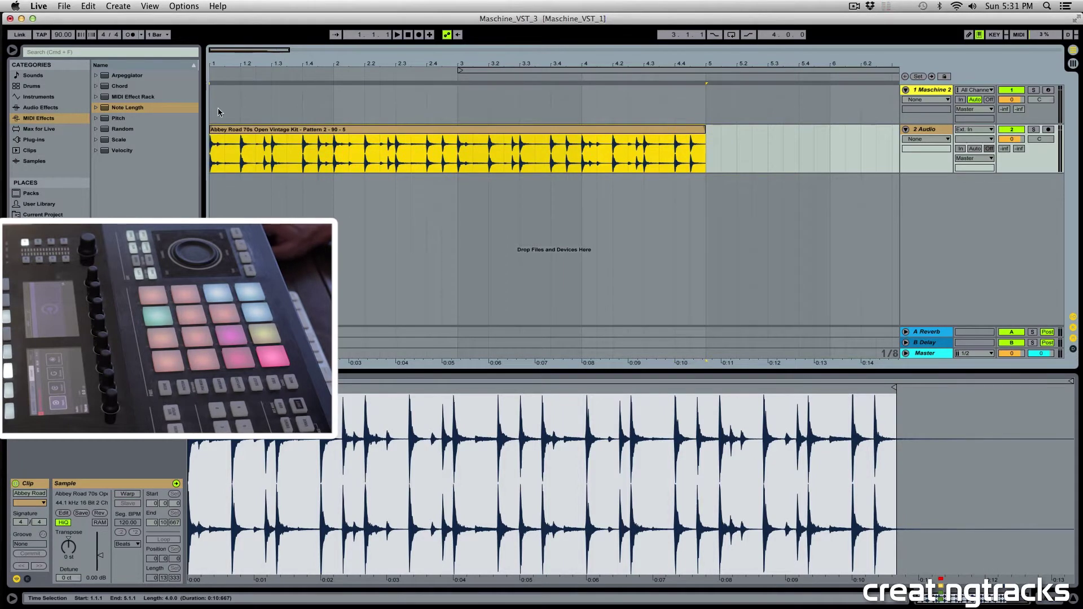
Export Pattern 2 as audio again to another new track at bar 1, and delete the resulting clip.
{"action": "left_click", "coordinate": [930, 89]}
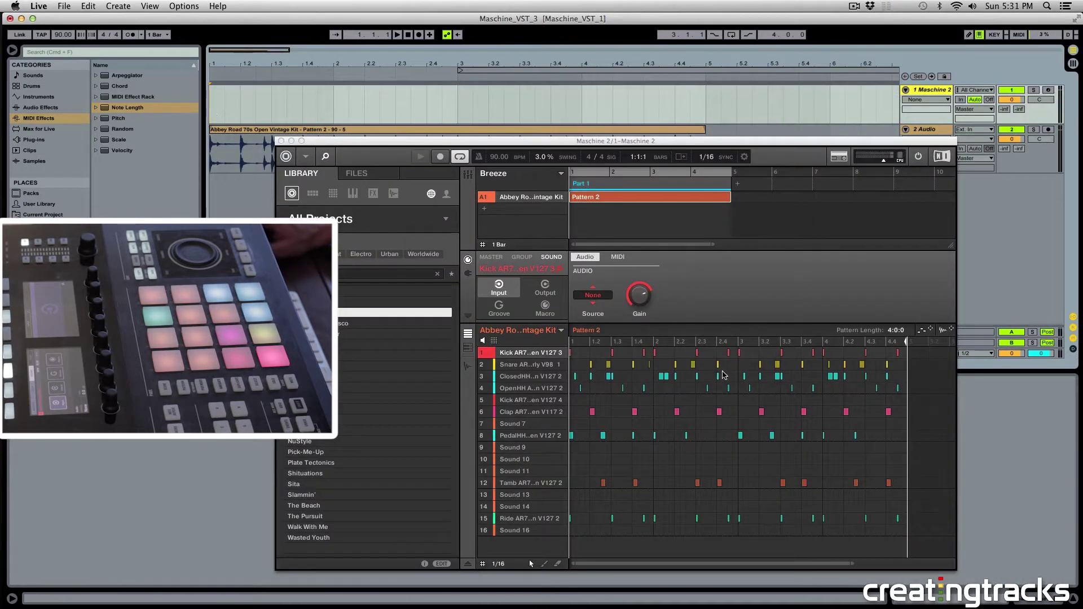
{"action": "left_click", "coordinate": [240, 142]}
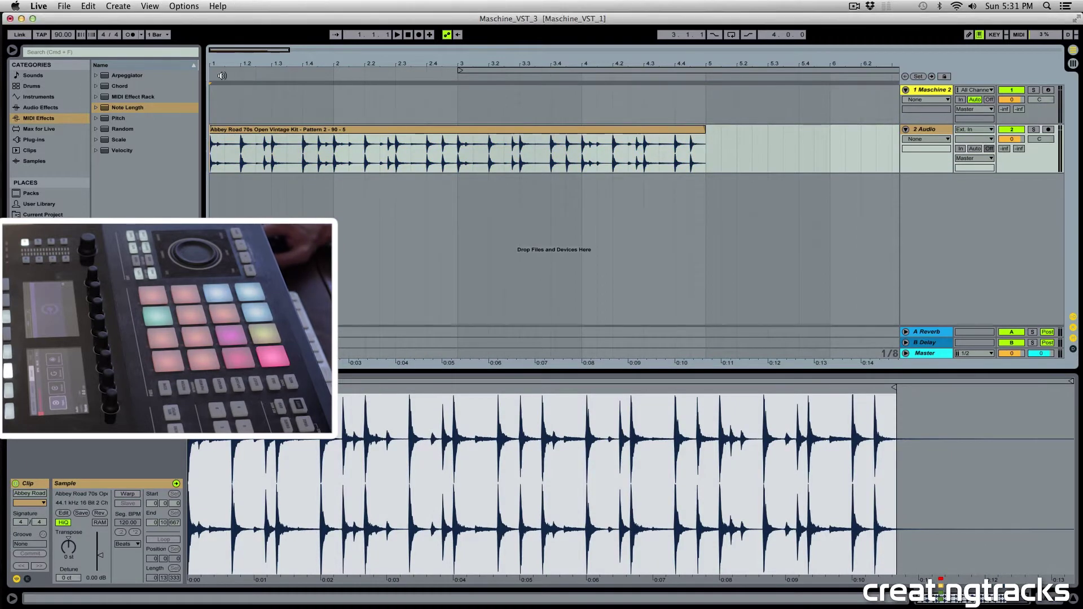
{"action": "left_click", "coordinate": [551, 309]}
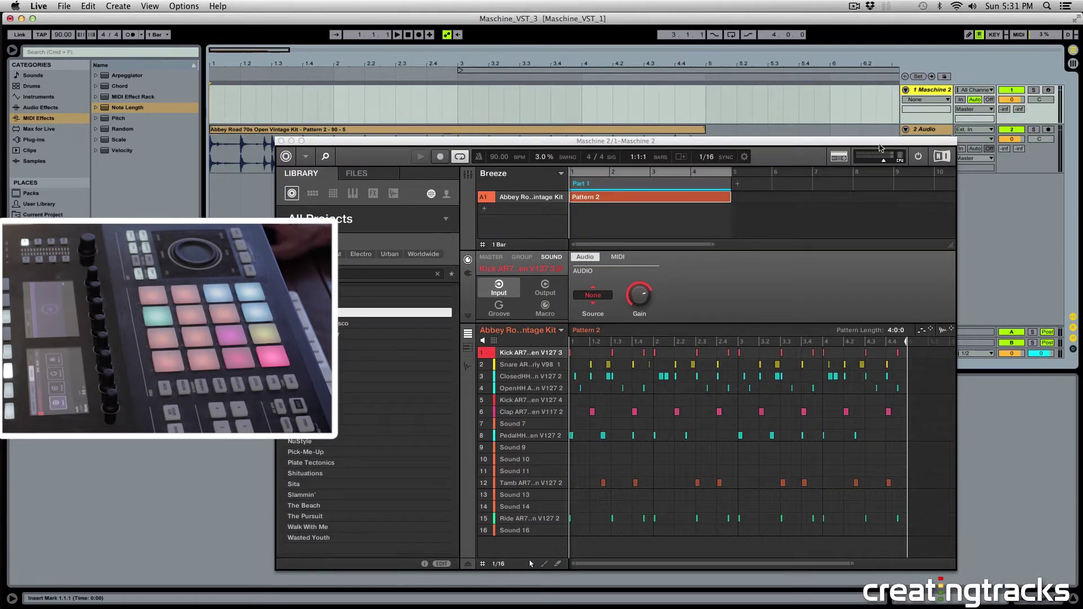
{"action": "left_click_drag", "start_coordinate": [866, 141], "coordinate": [907, 147]}
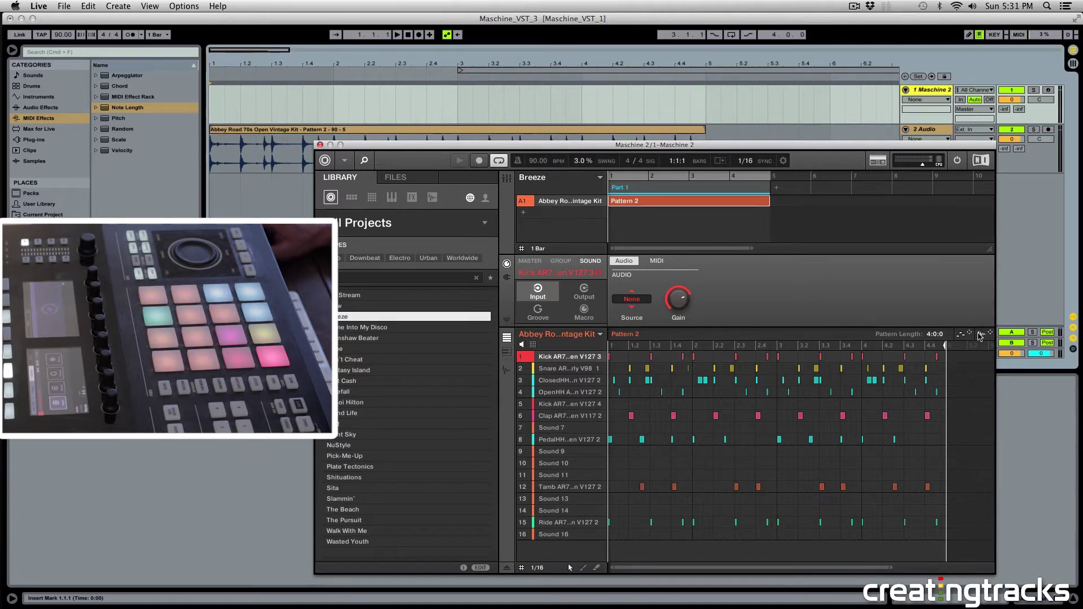
{"action": "left_click_drag", "start_coordinate": [984, 336], "coordinate": [541, 271]}
{"action": "left_click_drag", "start_coordinate": [243, 237], "coordinate": [233, 186]}
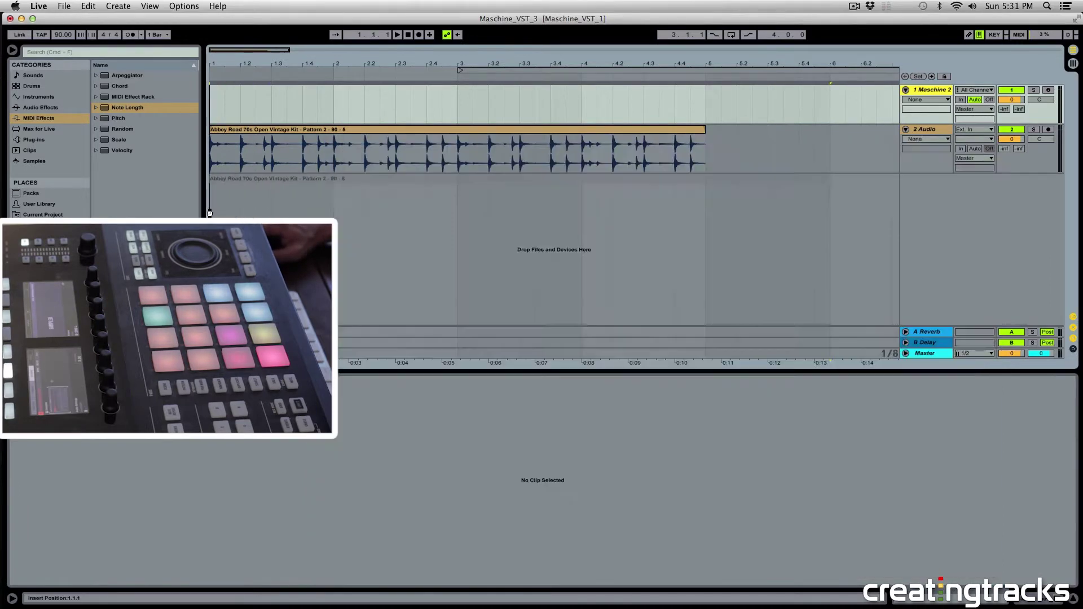
{"action": "key", "text": "Delete"}
Examine the exported audio clip on track 2 against the pattern in the Maschine plug-in.
{"action": "left_click", "coordinate": [239, 147]}
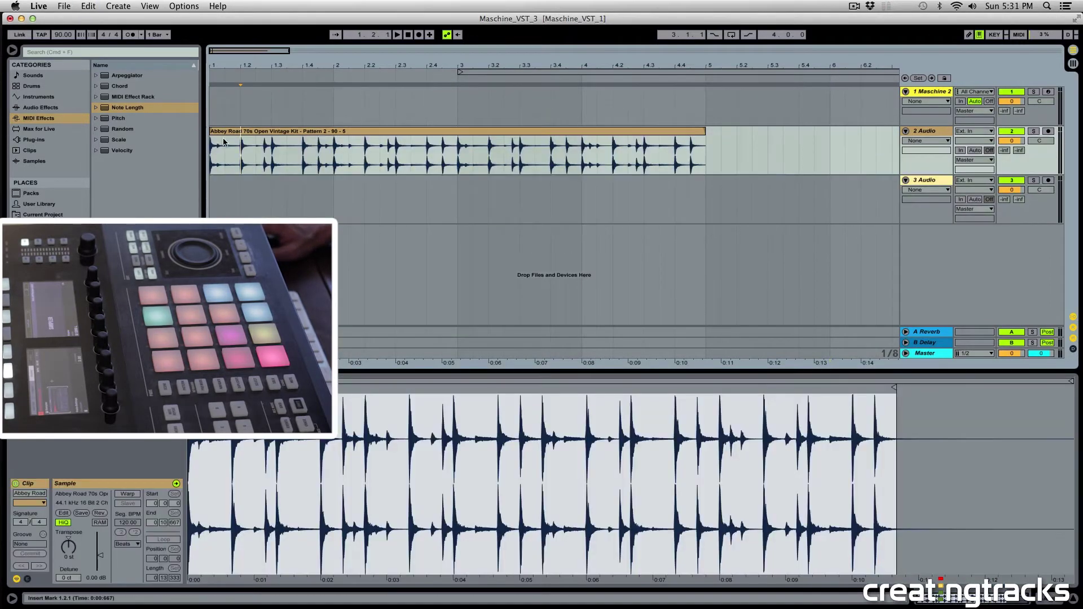
{"action": "left_click_drag", "start_coordinate": [212, 149], "coordinate": [427, 148]}
{"action": "left_click", "coordinate": [211, 114]}
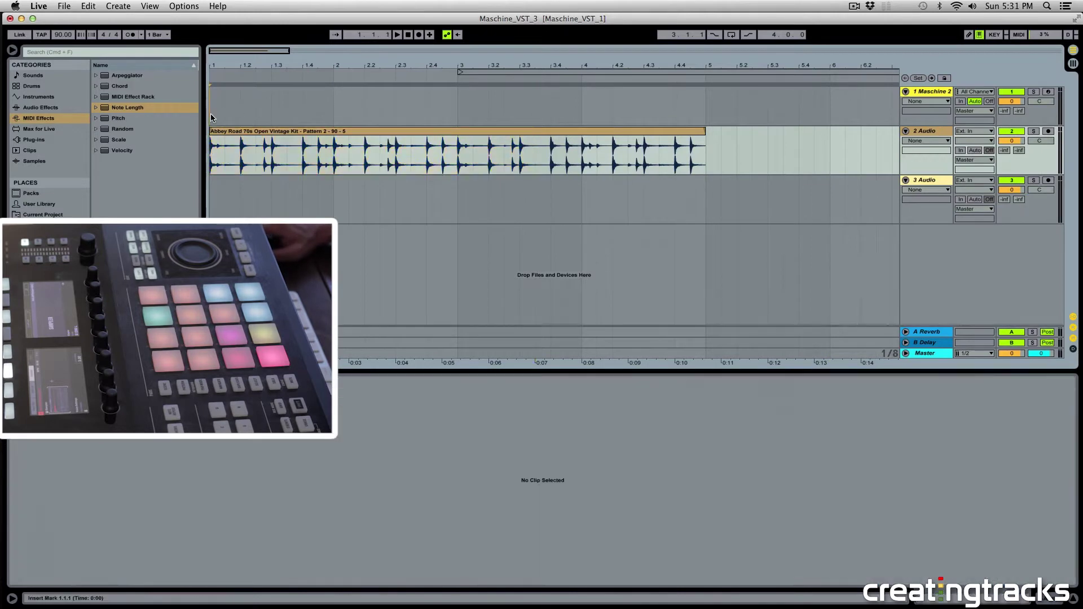
{"action": "key", "text": "super+alt+p"}
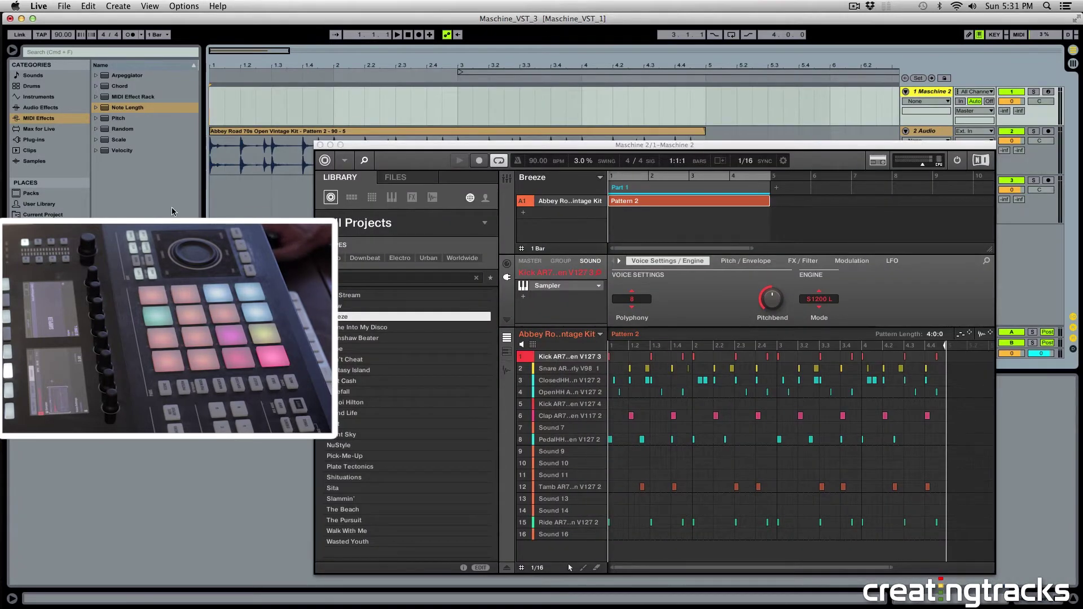
{"action": "left_click", "coordinate": [220, 173]}
{"action": "left_click_drag", "start_coordinate": [370, 144], "coordinate": [352, 235]}
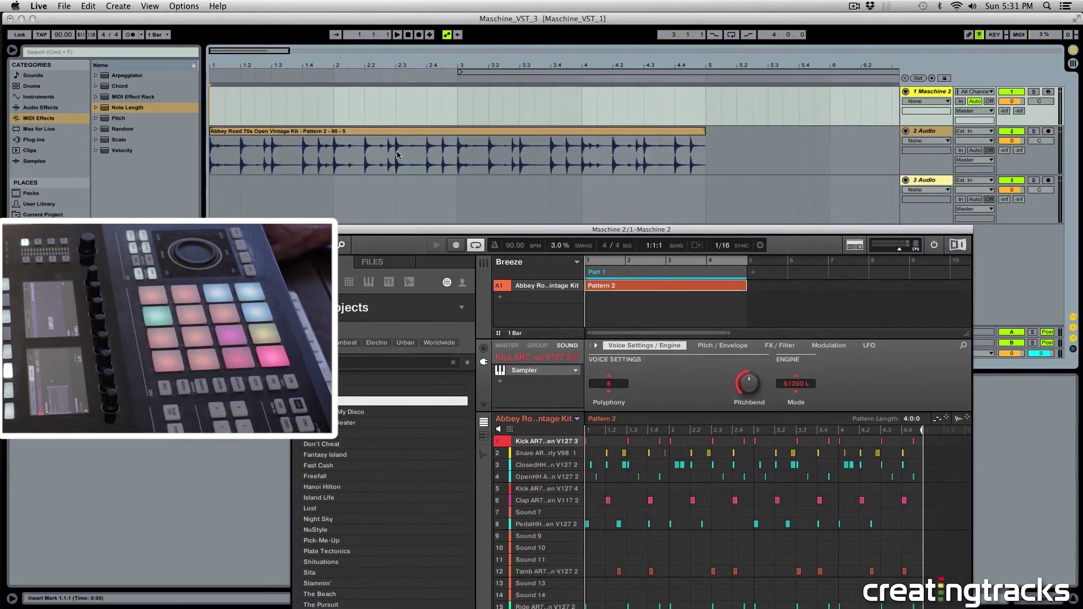
{"action": "left_click", "coordinate": [401, 146]}
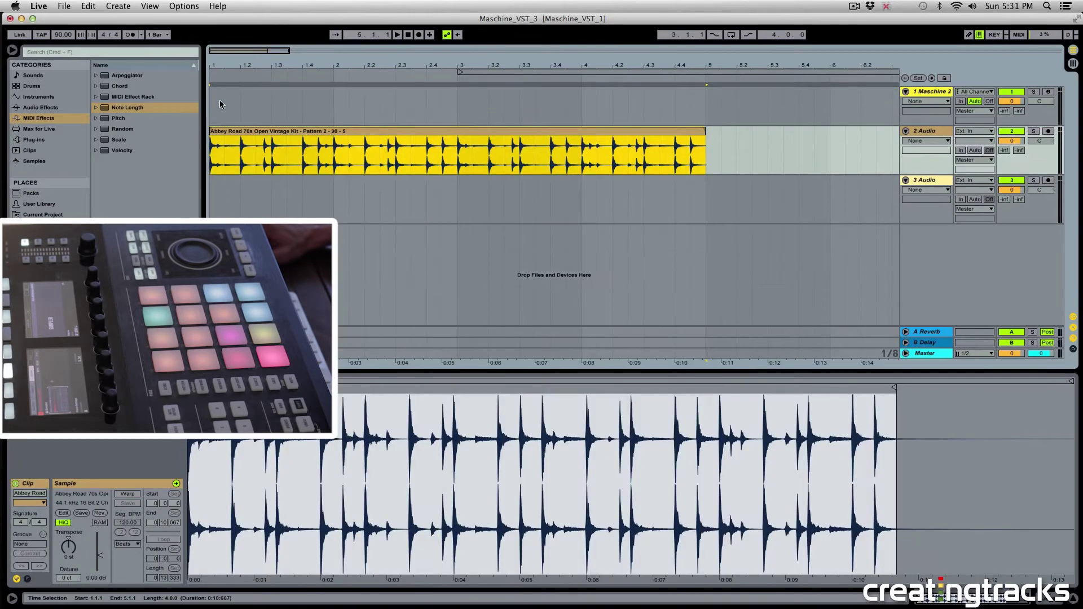
{"action": "left_click", "coordinate": [213, 121]}
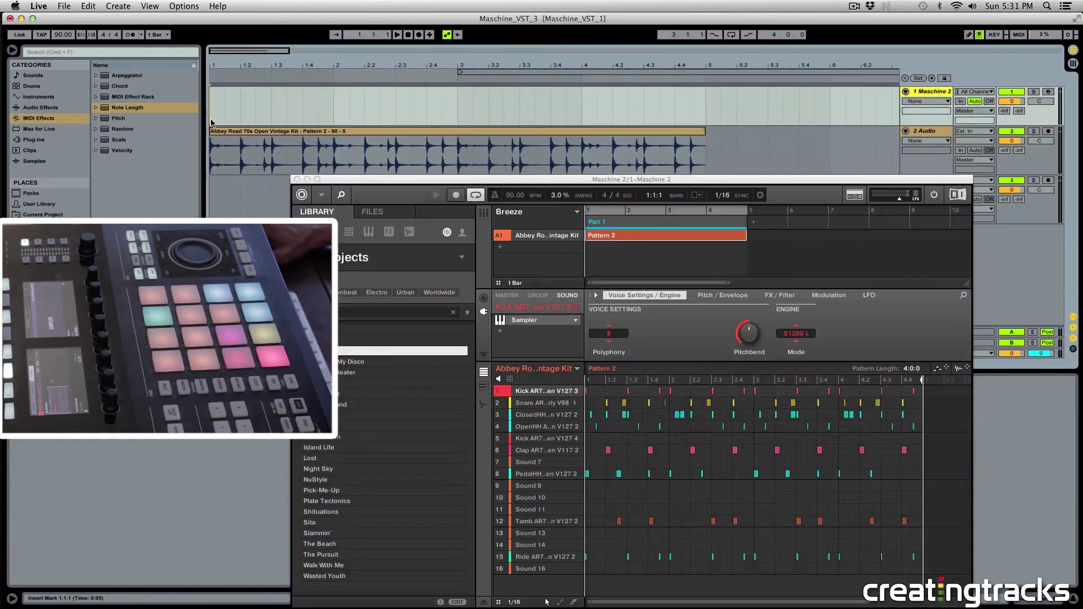
Delete the exported audio clip and both audio tracks.
{"action": "left_click", "coordinate": [233, 142]}
{"action": "key", "text": "Delete"}
{"action": "left_click", "coordinate": [932, 130]}
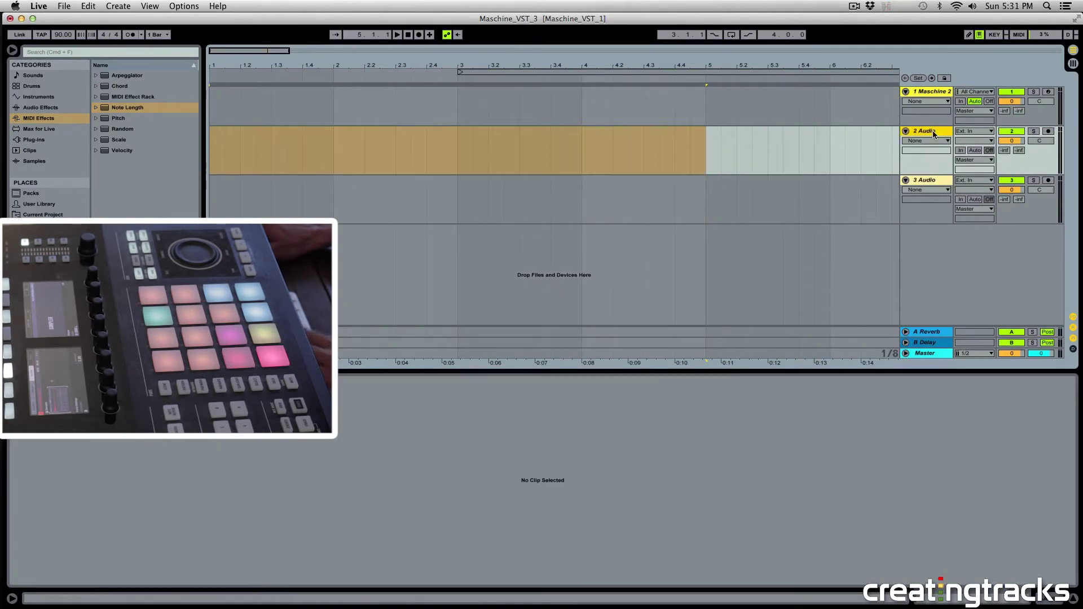
{"action": "key", "text": "Delete"}
{"action": "key", "text": "Delete"}
Export Pattern 2 as MIDI from bar 1 onto a separate track per sound, and reduce the track heights.
{"action": "left_click", "coordinate": [212, 117]}
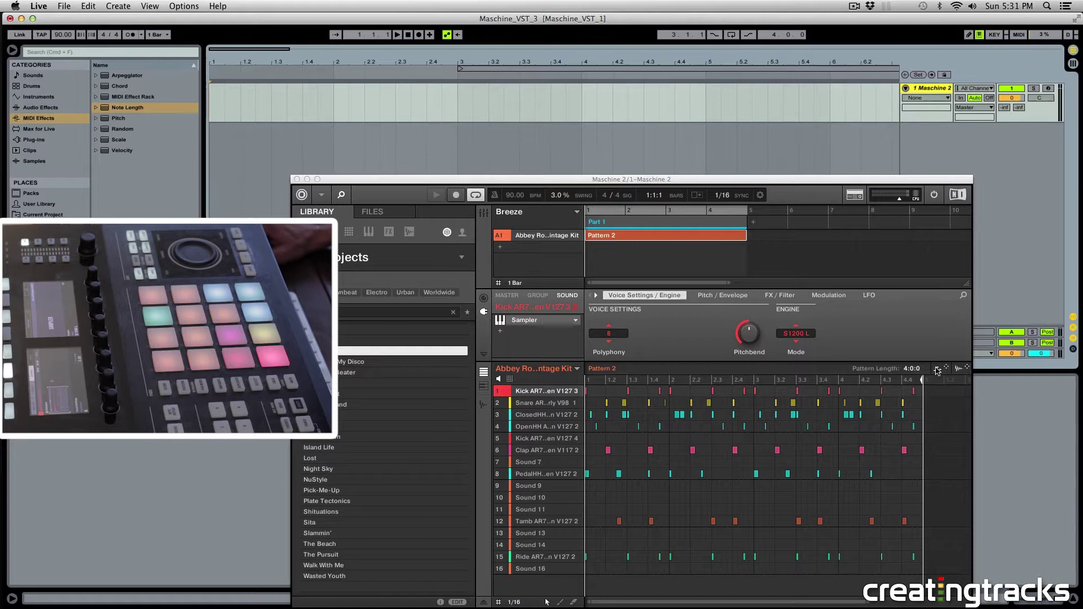
{"action": "left_click_drag", "start_coordinate": [933, 369], "coordinate": [215, 153]}
{"action": "key", "text": "super+a"}
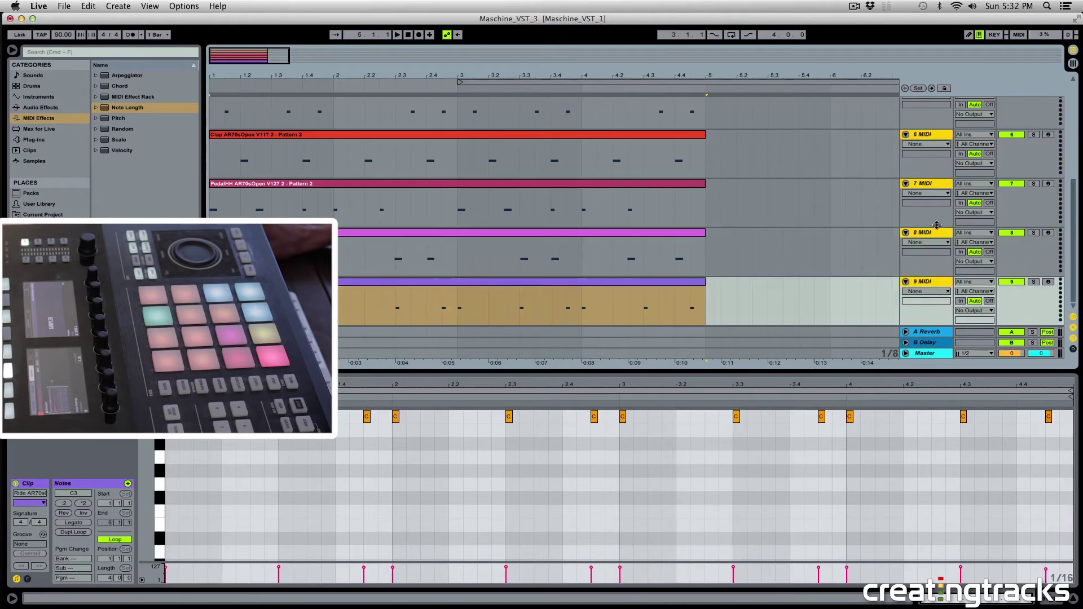
{"action": "left_click_drag", "start_coordinate": [937, 226], "coordinate": [937, 208]}
{"action": "scroll", "coordinate": [719, 179], "scroll_direction": "up", "scroll_amount": 5}
Examine the exported kick, snare, closed hi-hat, open hi-hat and clap MIDI clips.
{"action": "left_click", "coordinate": [455, 142]}
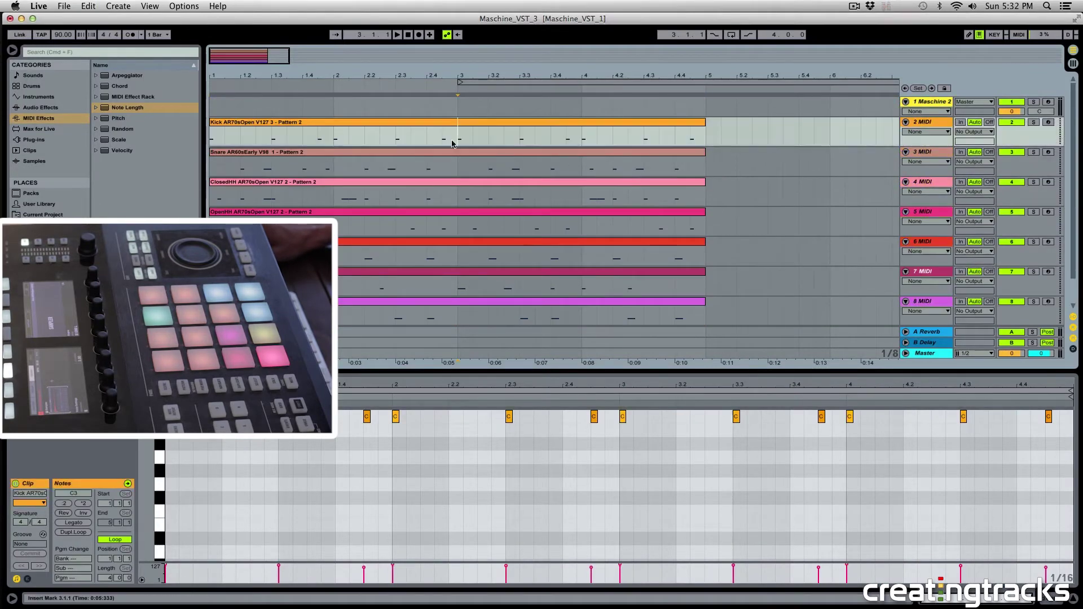
{"action": "left_click", "coordinate": [395, 168]}
{"action": "left_click", "coordinate": [365, 196]}
{"action": "left_click", "coordinate": [363, 228]}
{"action": "left_click", "coordinate": [364, 254]}
{"action": "scroll", "coordinate": [467, 254], "scroll_direction": "down", "scroll_amount": 1}
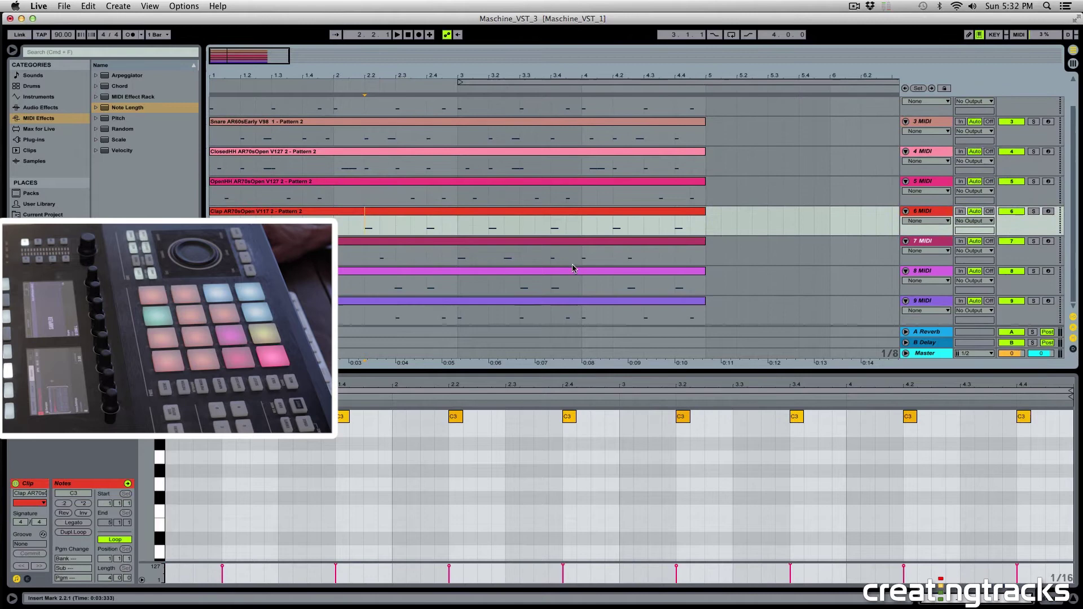
Delete MIDI tracks 2 to 9.
{"action": "left_click", "coordinate": [923, 300]}
{"action": "scroll", "coordinate": [924, 294], "scroll_direction": "up", "scroll_amount": 1}
{"action": "left_click", "coordinate": [925, 122]}
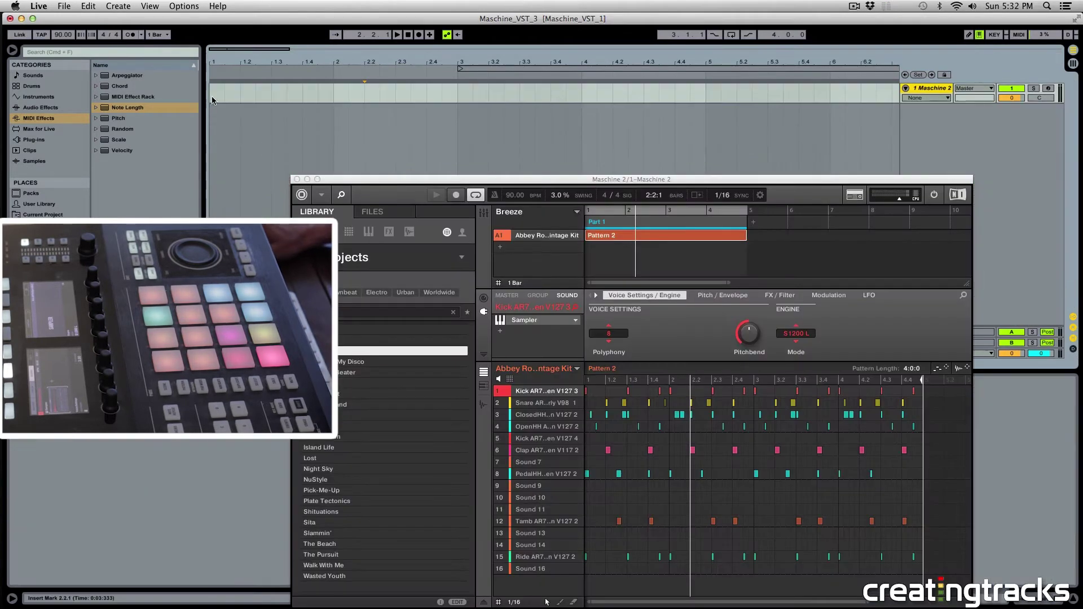
Set the Abbey Road kit group's MIDI batch setup to Sounds to MIDI Notes.
{"action": "left_click", "coordinate": [213, 99]}
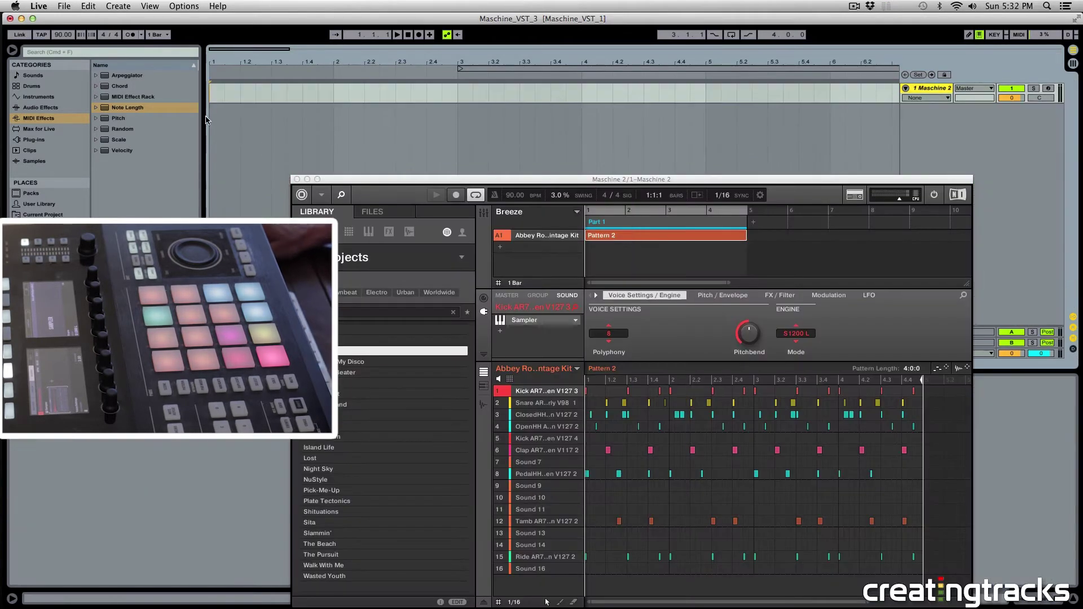
{"action": "right_click", "coordinate": [530, 236]}
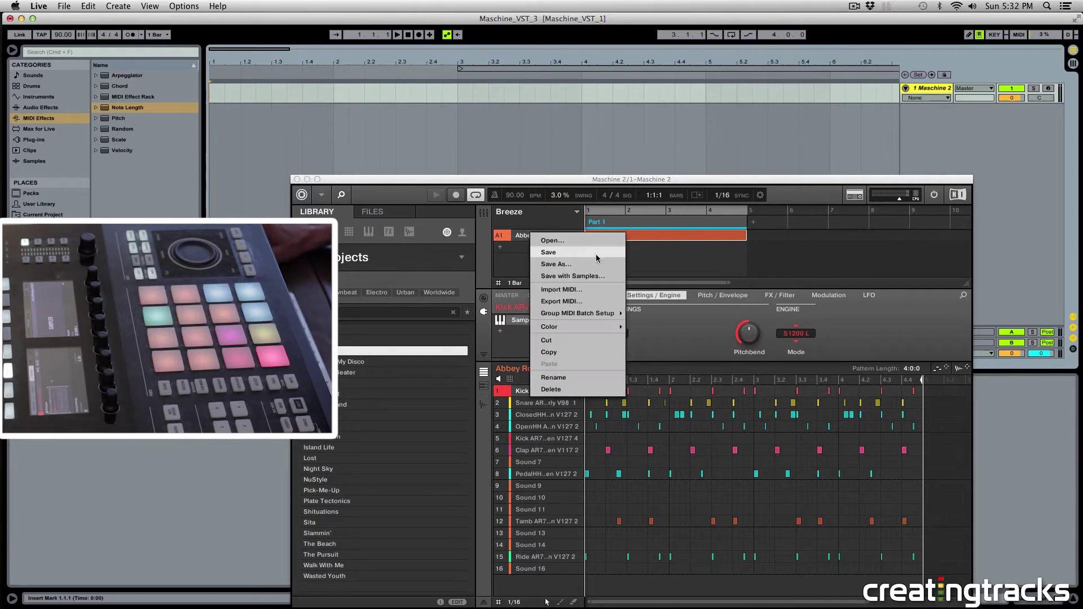
{"action": "mouse_move", "coordinate": [573, 310]}
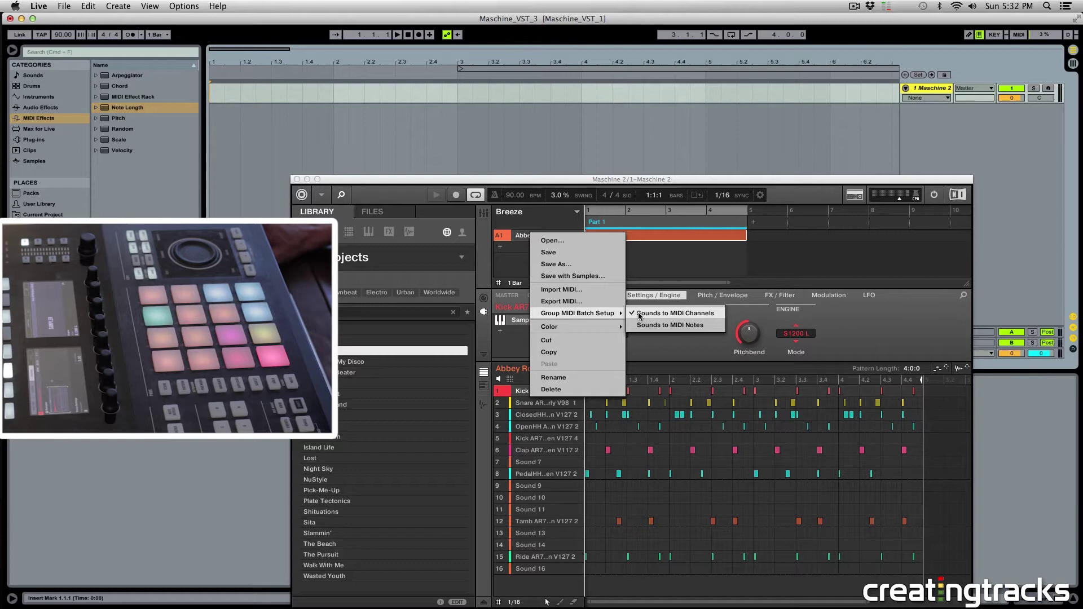
{"action": "mouse_move", "coordinate": [623, 326]}
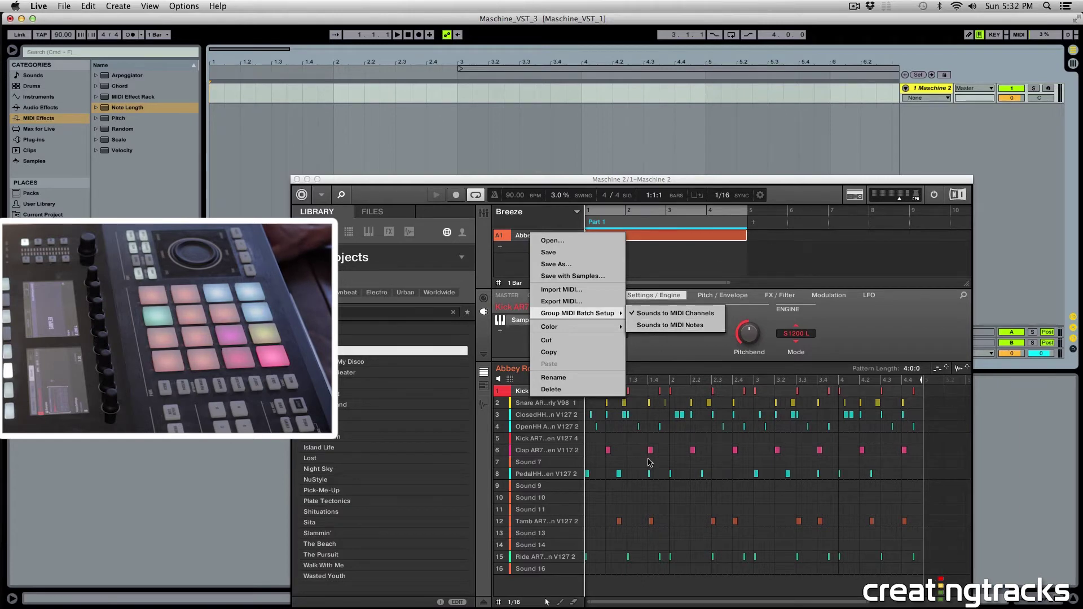
{"action": "left_click", "coordinate": [660, 326]}
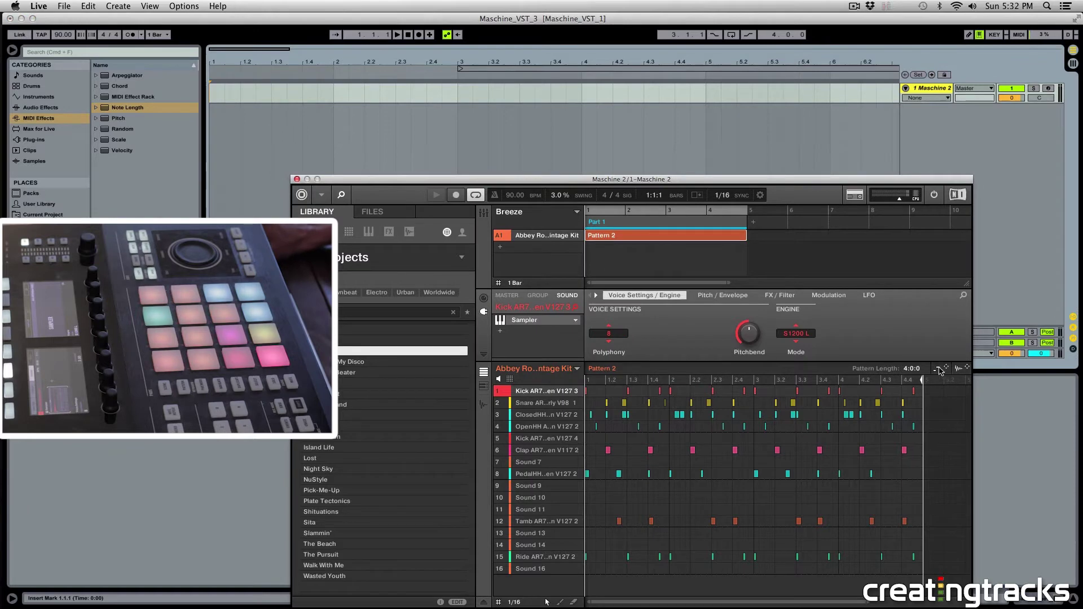
Export Pattern 2 as MIDI to a single new track at bar 1 and select the whole clip.
{"action": "left_click_drag", "start_coordinate": [940, 370], "coordinate": [611, 151]}
{"action": "left_click", "coordinate": [239, 130]}
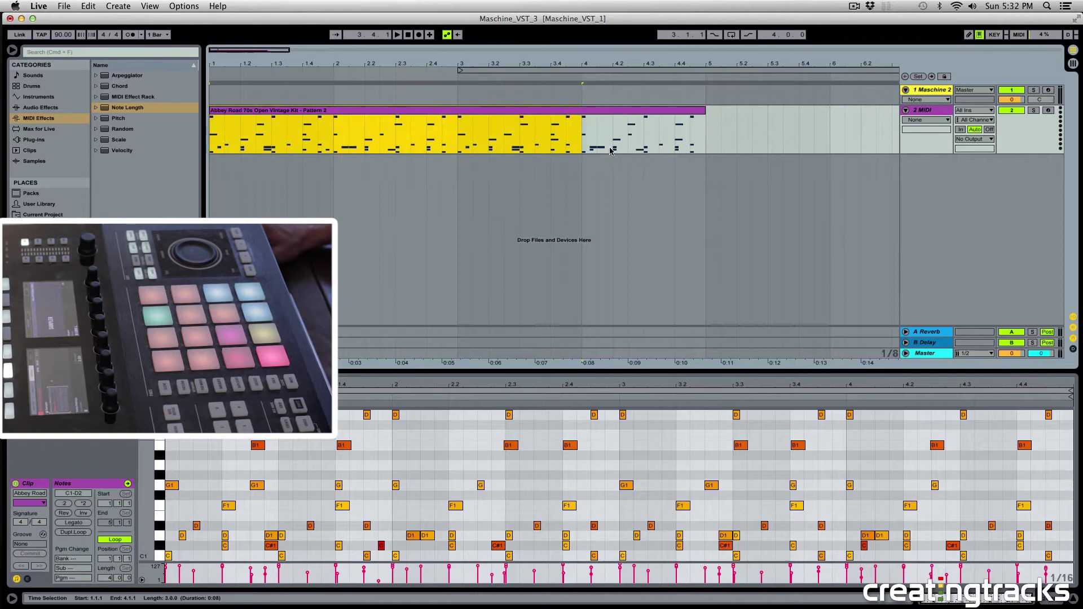
{"action": "left_click_drag", "start_coordinate": [705, 148], "coordinate": [216, 134]}
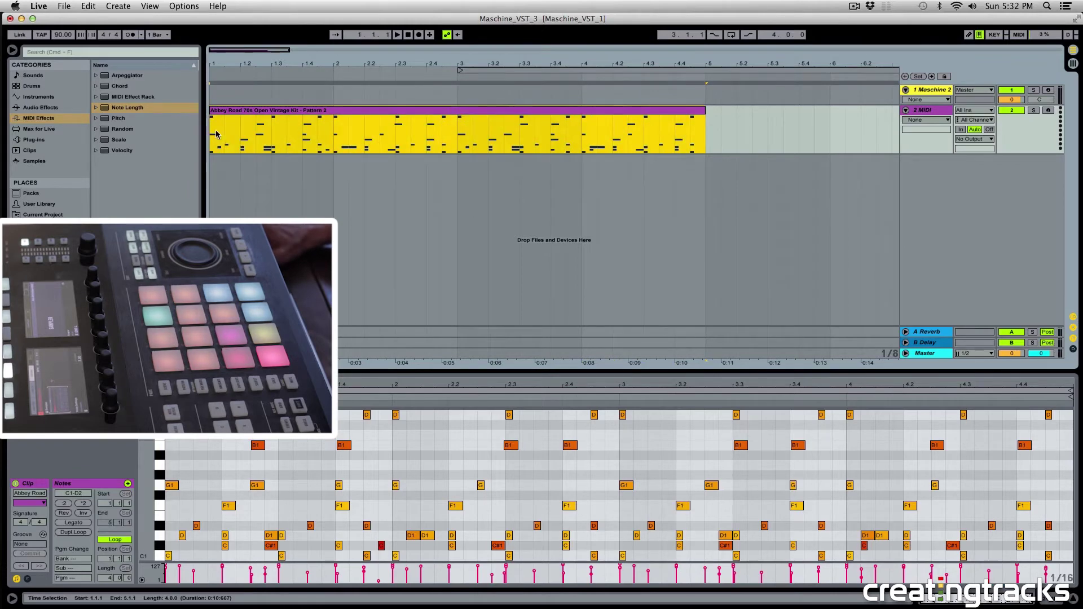
Mute the Maschine track and play the exported MIDI clip from bar 1.
{"action": "left_click", "coordinate": [767, 135]}
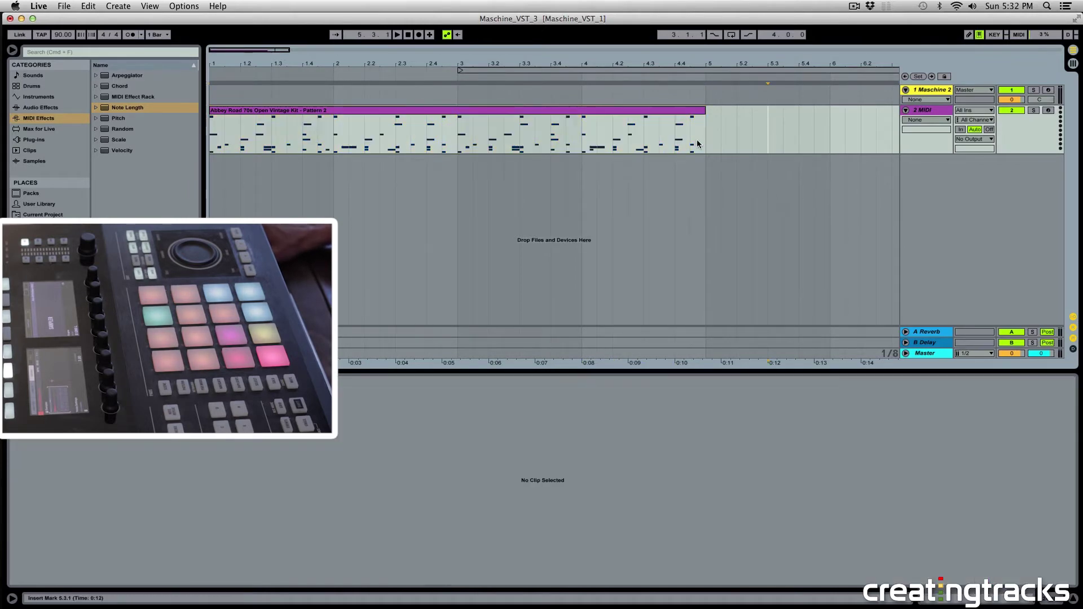
{"action": "left_click", "coordinate": [638, 122]}
{"action": "left_click", "coordinate": [1008, 97]}
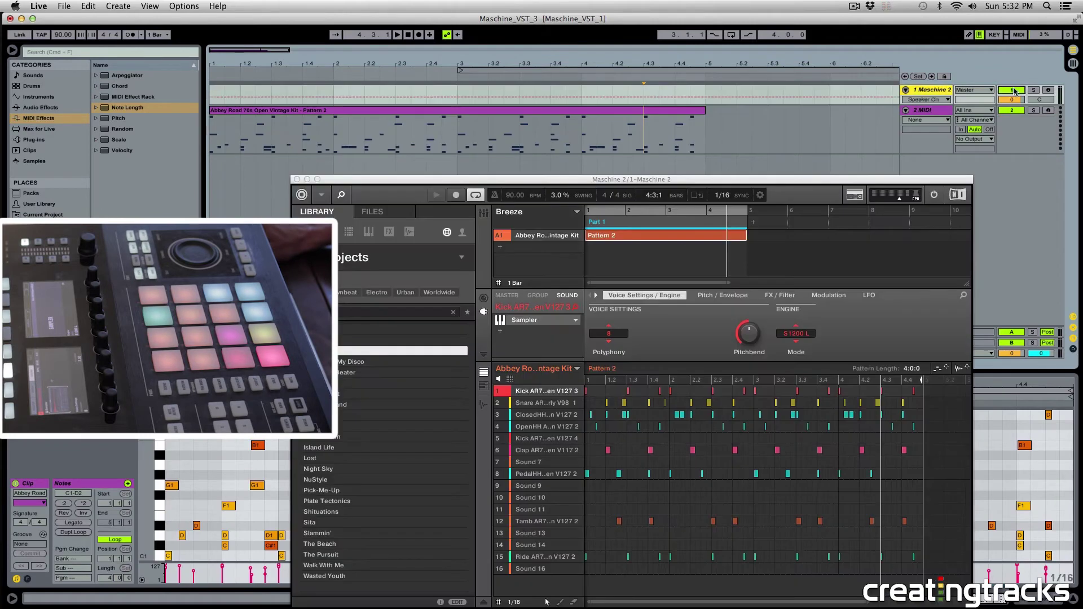
{"action": "left_click", "coordinate": [282, 110]}
{"action": "key", "text": "space"}
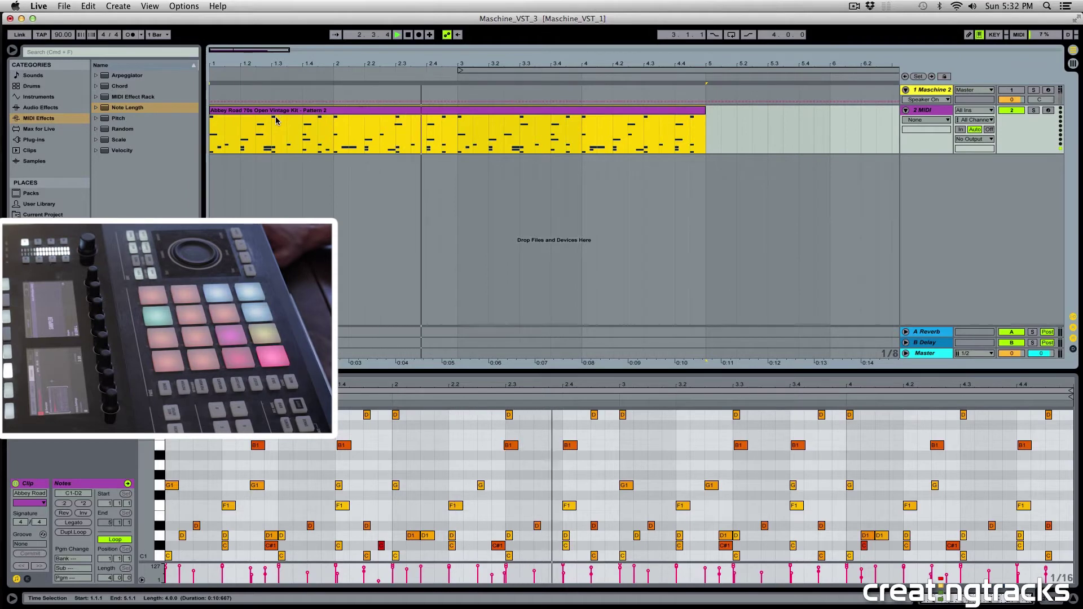
Stop playback and load an empty Drum Rack onto the exported MIDI track.
{"action": "left_click", "coordinate": [1058, 603]}
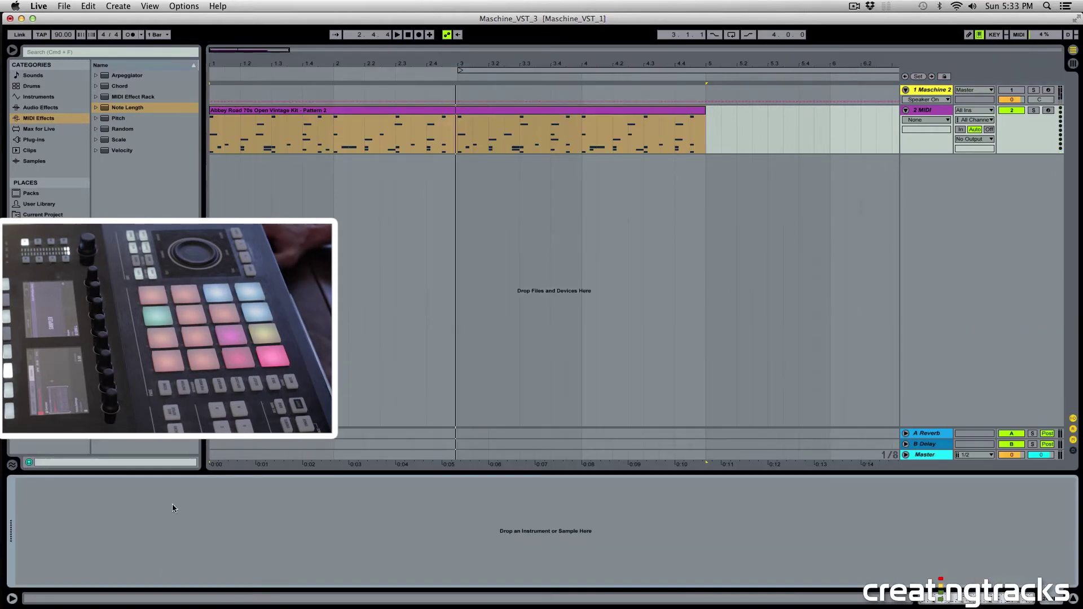
{"action": "left_click", "coordinate": [692, 130]}
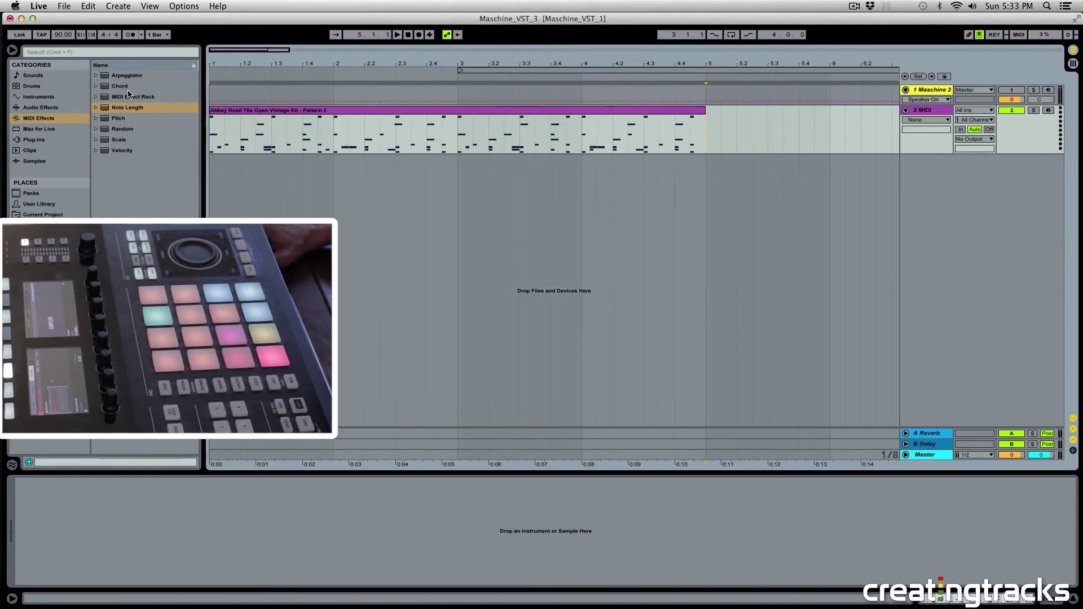
{"action": "left_click", "coordinate": [39, 97]}
{"action": "left_click_drag", "start_coordinate": [113, 97], "coordinate": [162, 564]}
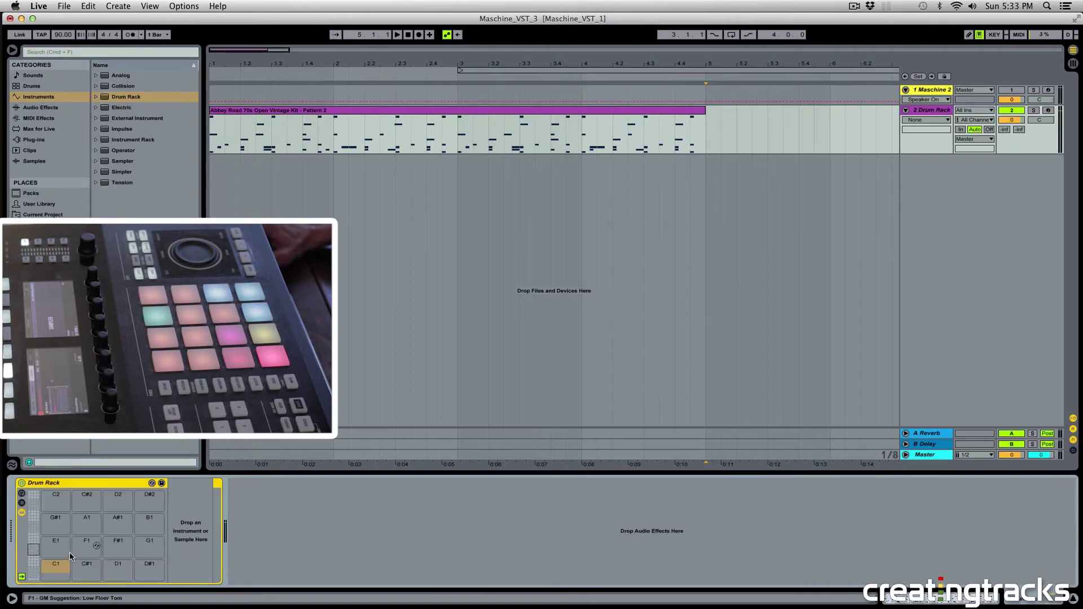
Play the MIDI clip through the empty Drum Rack and stop playback.
{"action": "left_click", "coordinate": [217, 111]}
{"action": "key", "text": "space"}
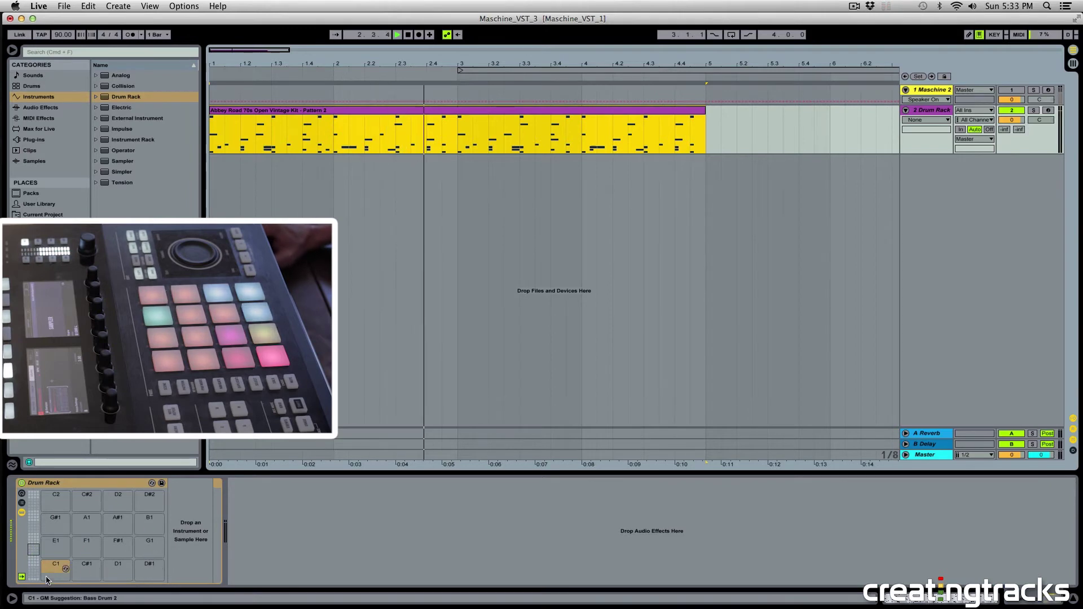
{"action": "key", "text": "space"}
Open the drum sample folder and audition the Kick, OP HH, Perc 1, Perc 2 and Snare samples.
{"action": "left_click", "coordinate": [43, 225]}
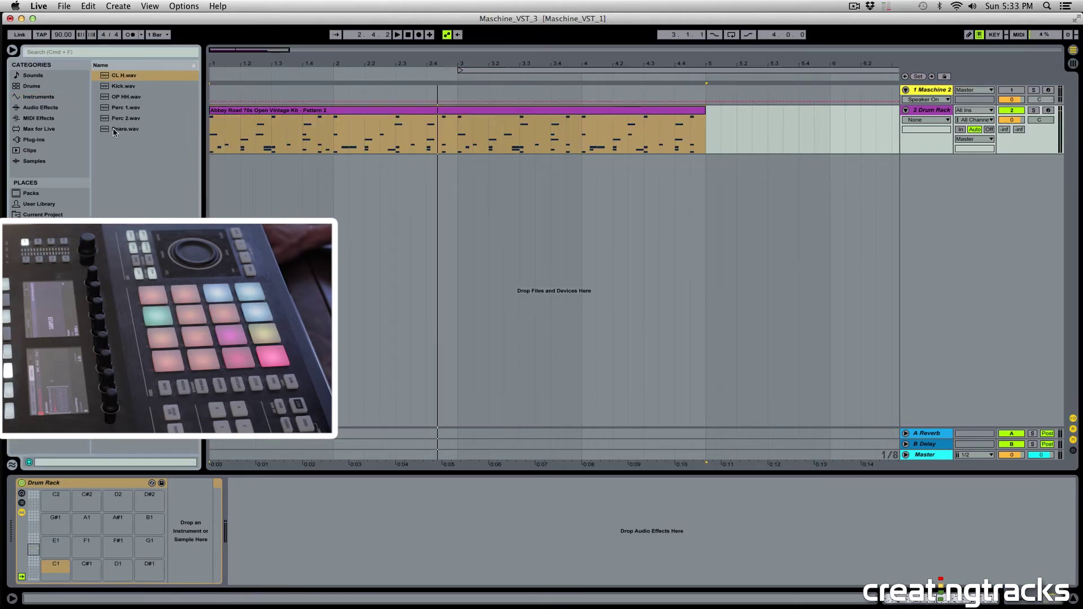
{"action": "left_click", "coordinate": [122, 85]}
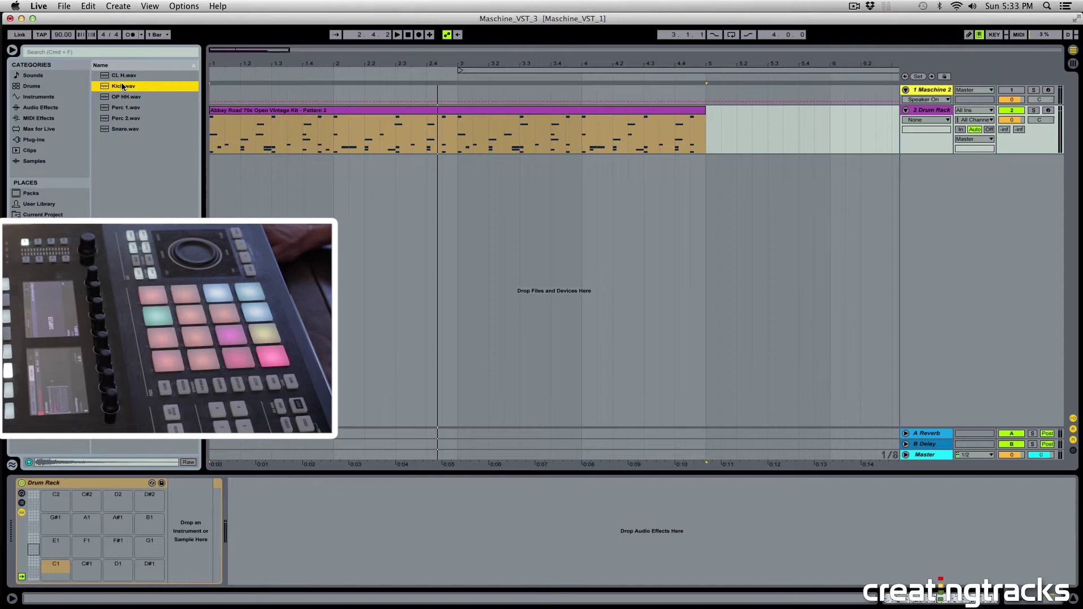
{"action": "left_click", "coordinate": [125, 97]}
{"action": "left_click", "coordinate": [126, 107]}
{"action": "left_click", "coordinate": [129, 118]}
{"action": "left_click", "coordinate": [130, 128]}
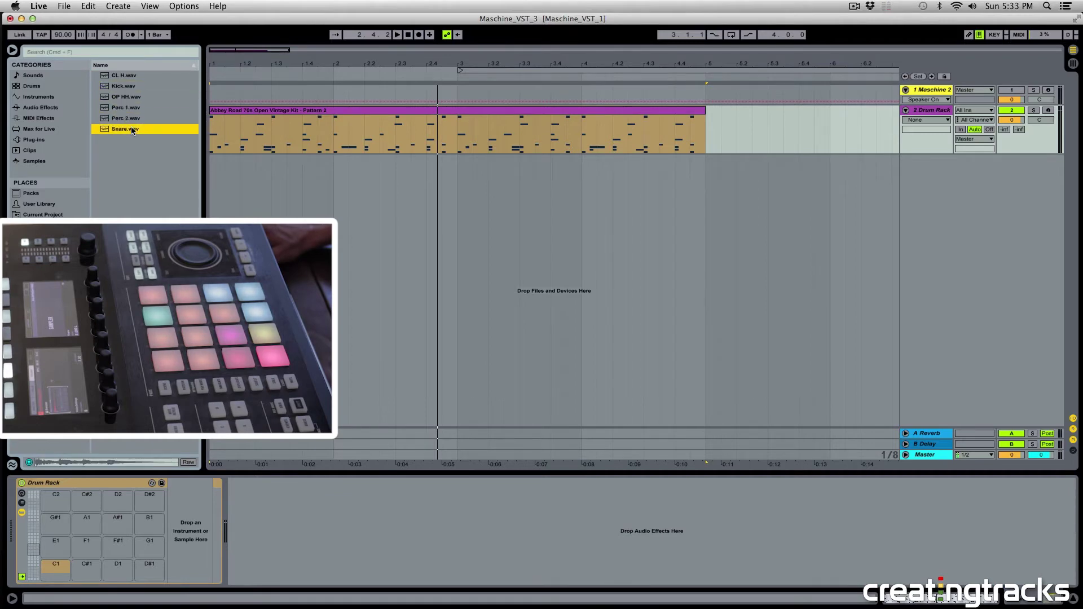
Load Kick, Snare, CL H and OP HH onto Drum Rack pads C1, C#1, D1 and D#1, and hide the chain devices.
{"action": "double_click", "coordinate": [123, 86]}
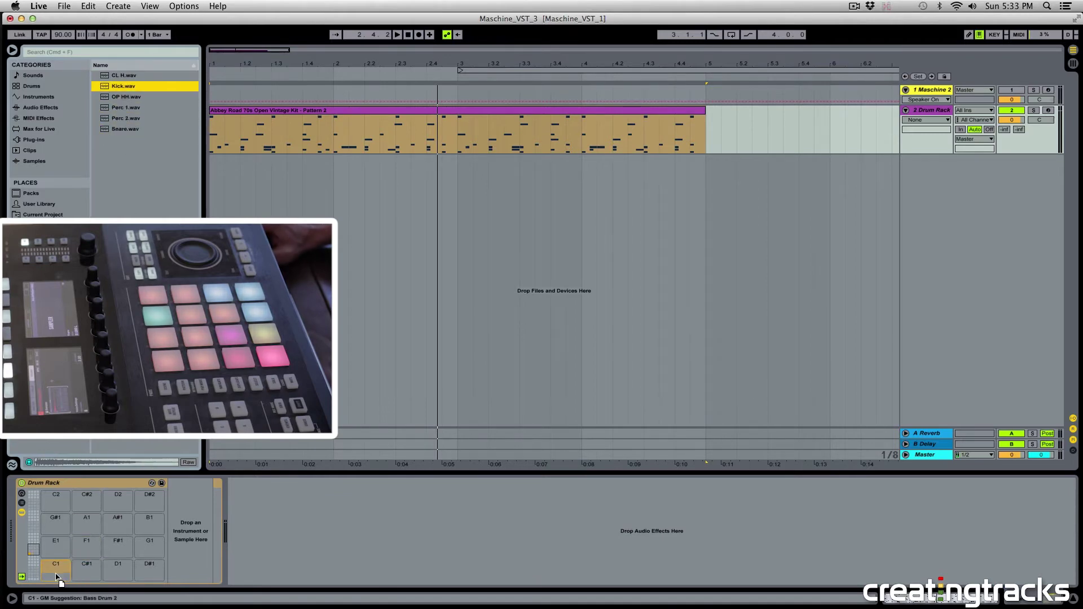
{"action": "left_click_drag", "start_coordinate": [127, 129], "coordinate": [112, 495]}
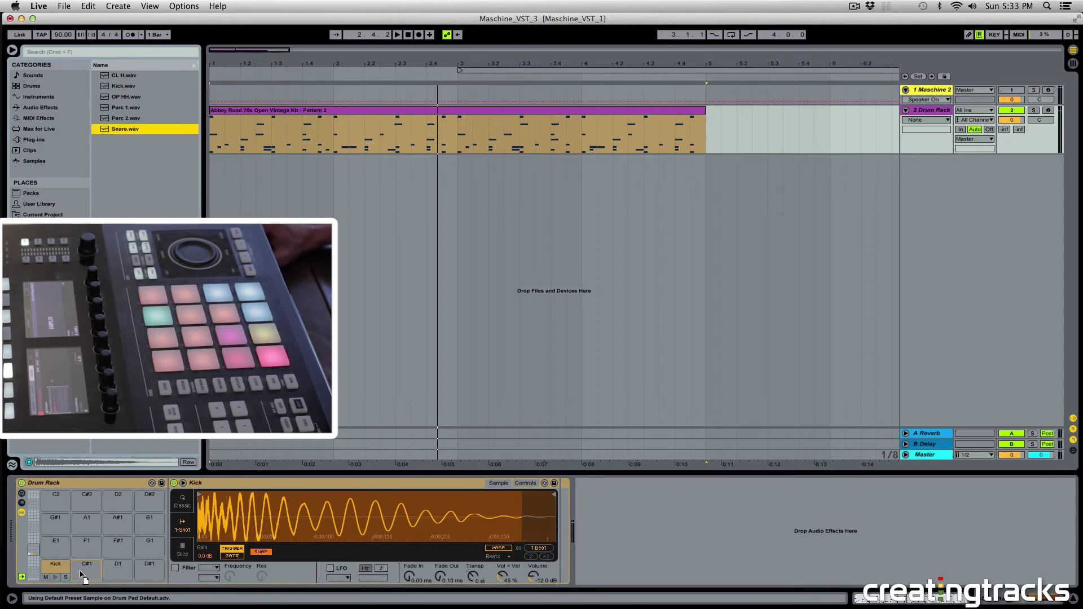
{"action": "left_click_drag", "start_coordinate": [82, 576], "coordinate": [82, 573]}
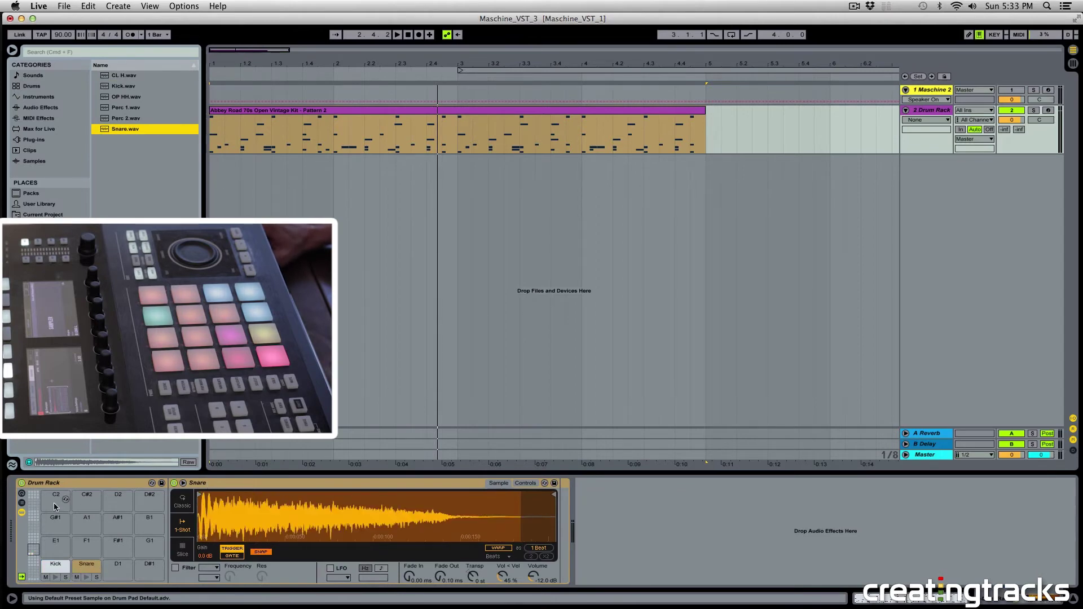
{"action": "left_click", "coordinate": [21, 513]}
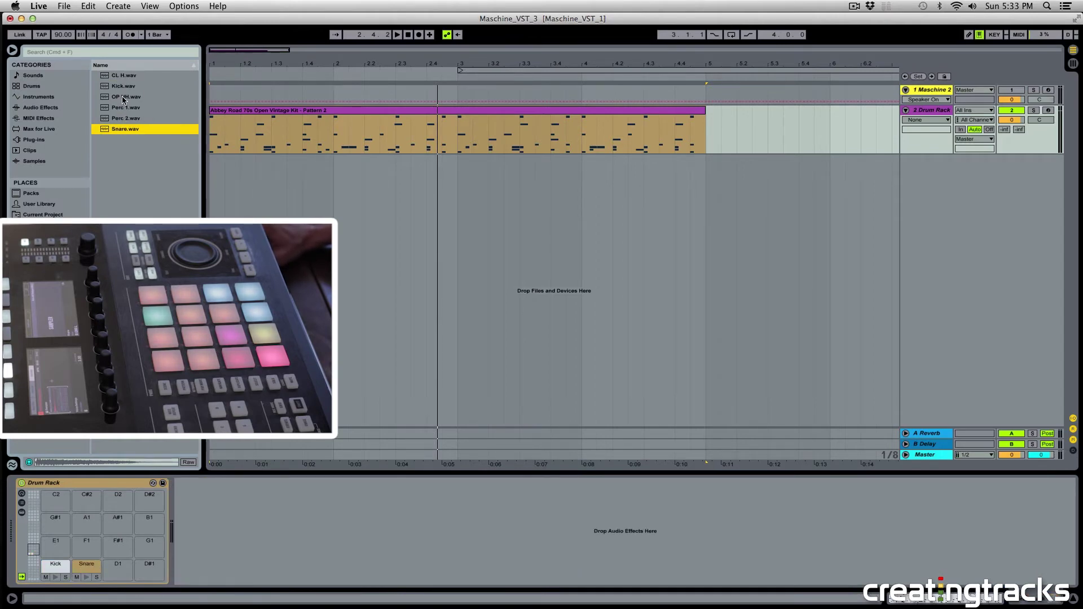
{"action": "left_click_drag", "start_coordinate": [125, 81], "coordinate": [118, 567]}
{"action": "left_click_drag", "start_coordinate": [120, 96], "coordinate": [149, 567]}
Play the MIDI clip through the loaded drum samples and examine which of its notes have samples assigned.
{"action": "left_click", "coordinate": [274, 111]}
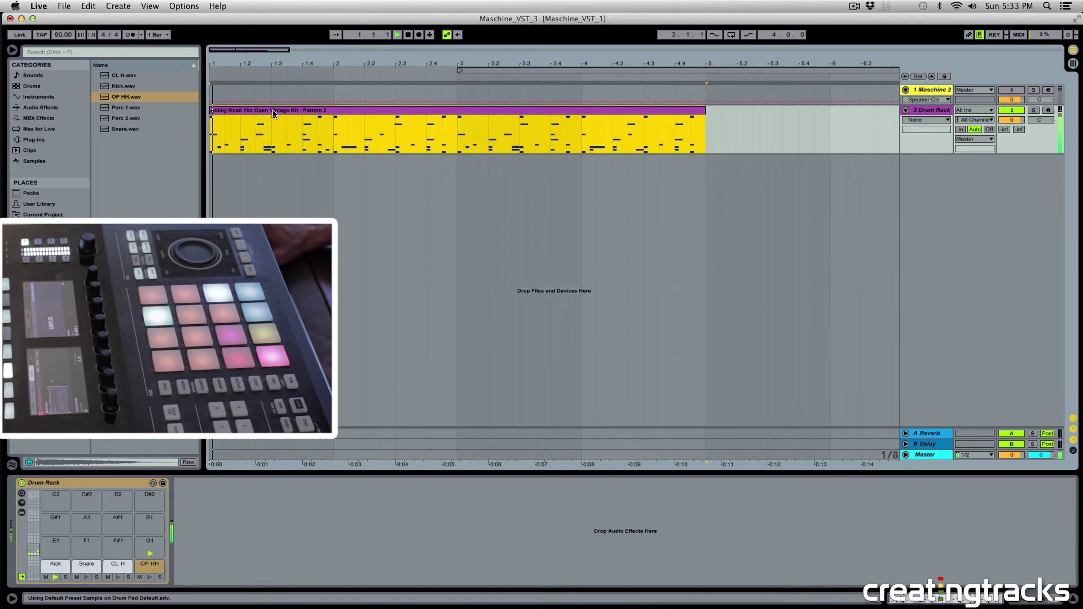
{"action": "key", "text": "space"}
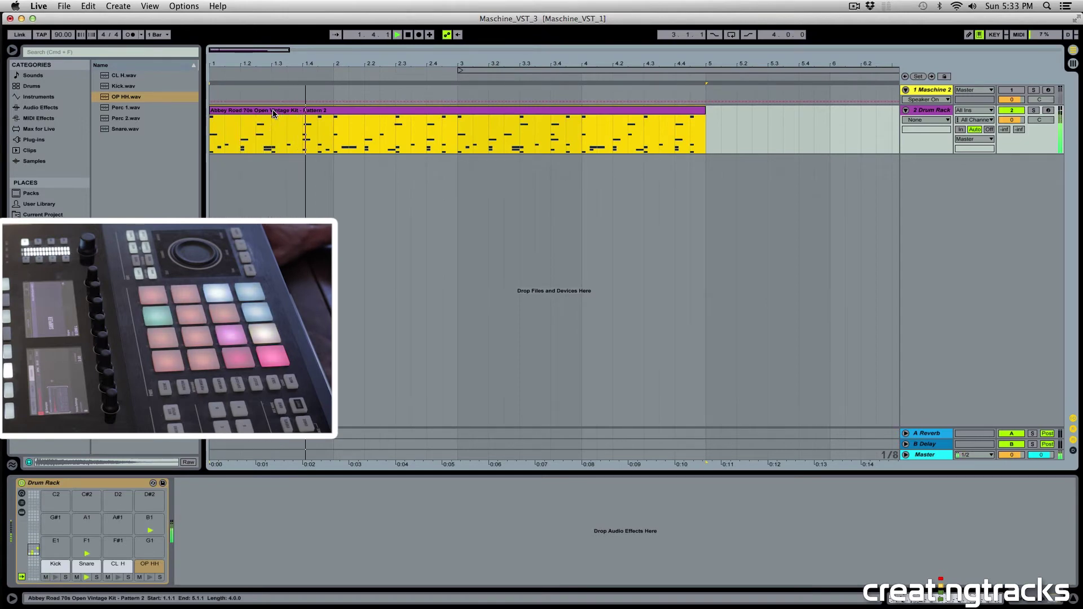
{"action": "double_click", "coordinate": [273, 111]}
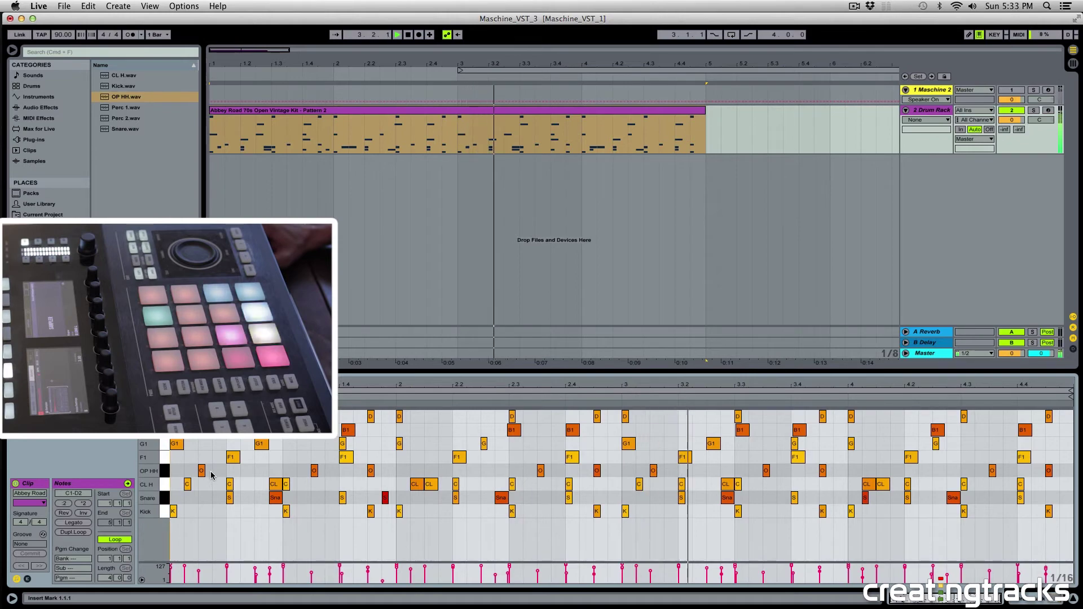
{"action": "left_click", "coordinate": [246, 102]}
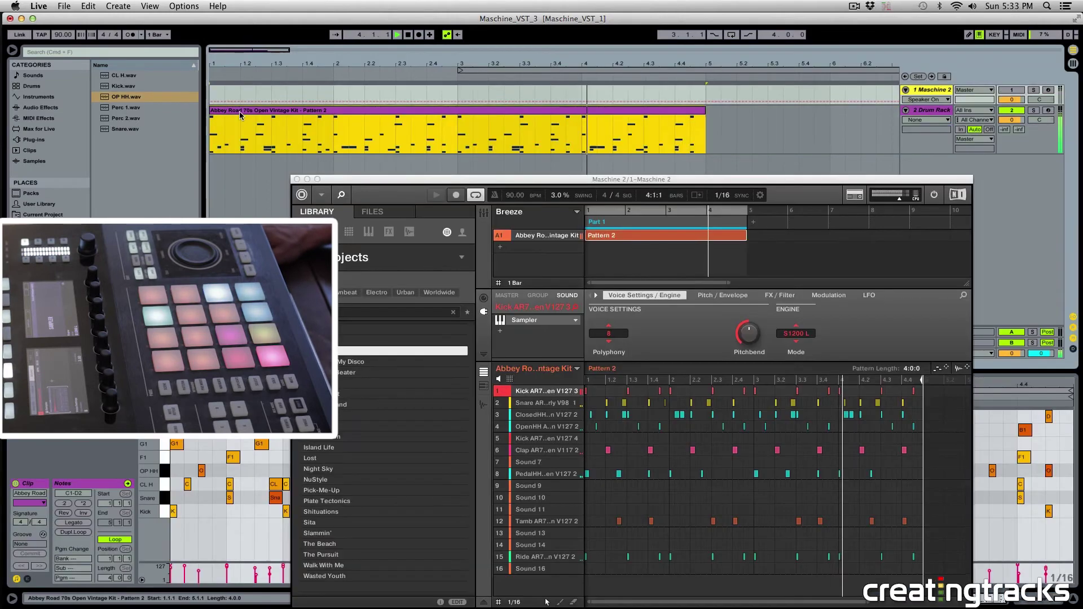
{"action": "left_click", "coordinate": [240, 112]}
{"action": "key", "text": "Up"}
{"action": "key", "text": "Down"}
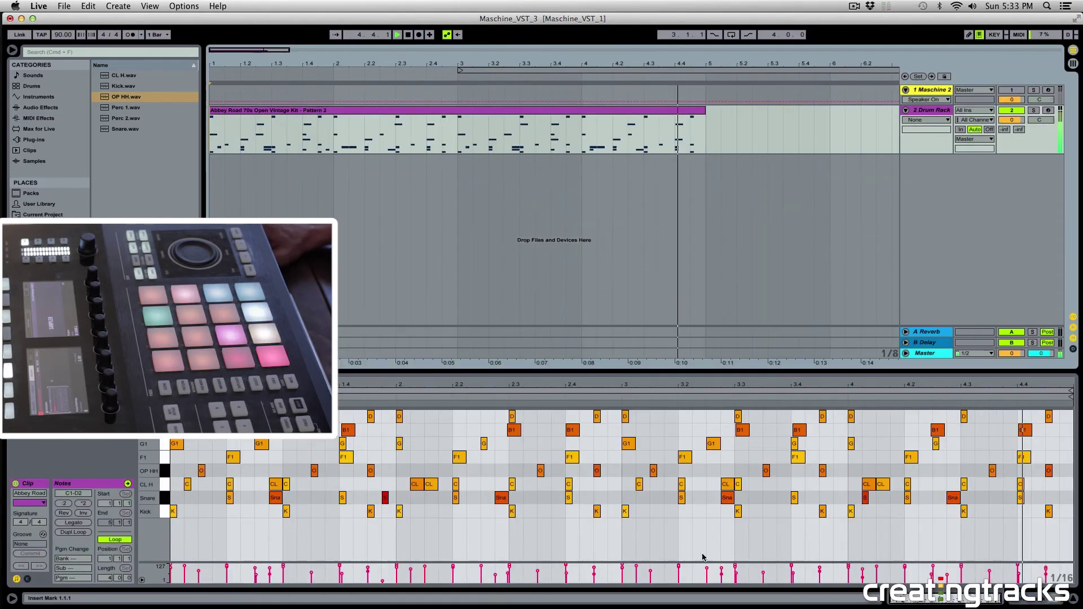
{"action": "key", "text": "shift+Tab"}
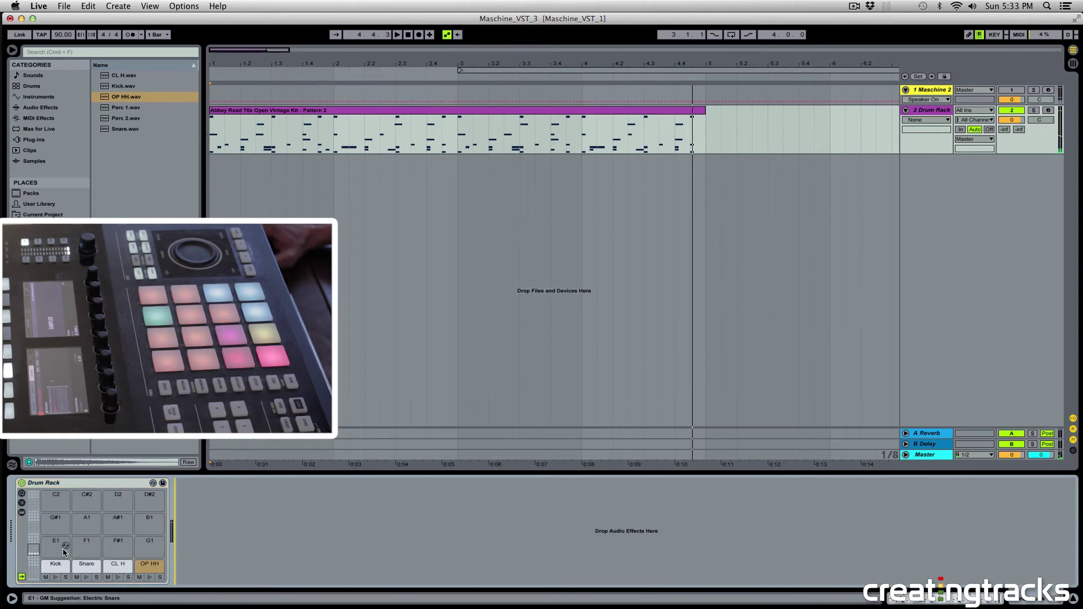
Load Perc 1 onto pad B1 and Perc 2 onto pad D2, and play the clip to check them.
{"action": "left_click_drag", "start_coordinate": [129, 107], "coordinate": [149, 519]}
{"action": "left_click_drag", "start_coordinate": [125, 117], "coordinate": [123, 505]}
{"action": "key", "text": "space"}
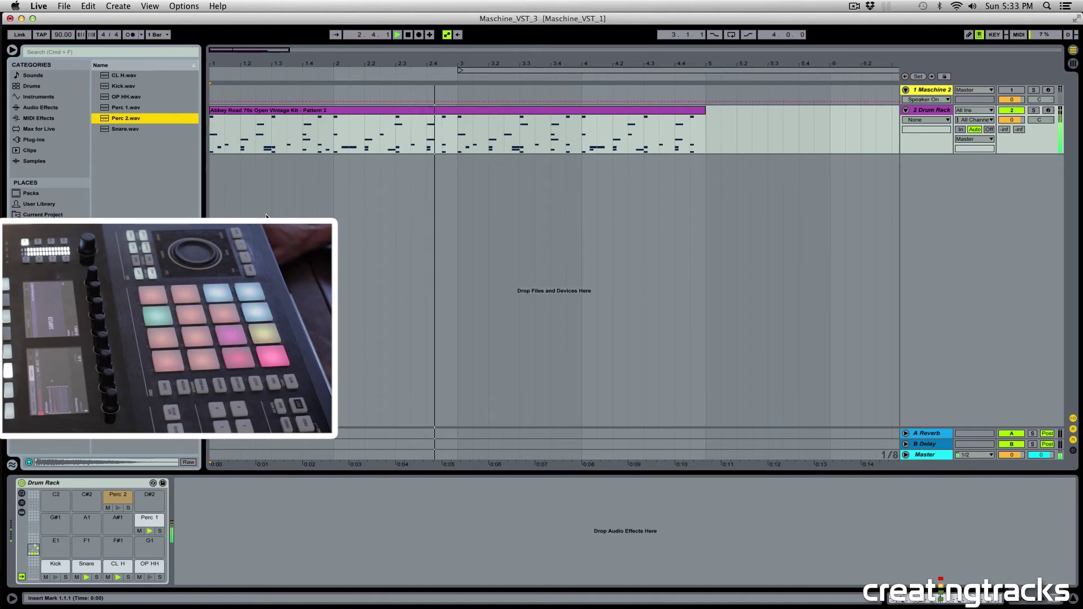
{"action": "key", "text": "space"}
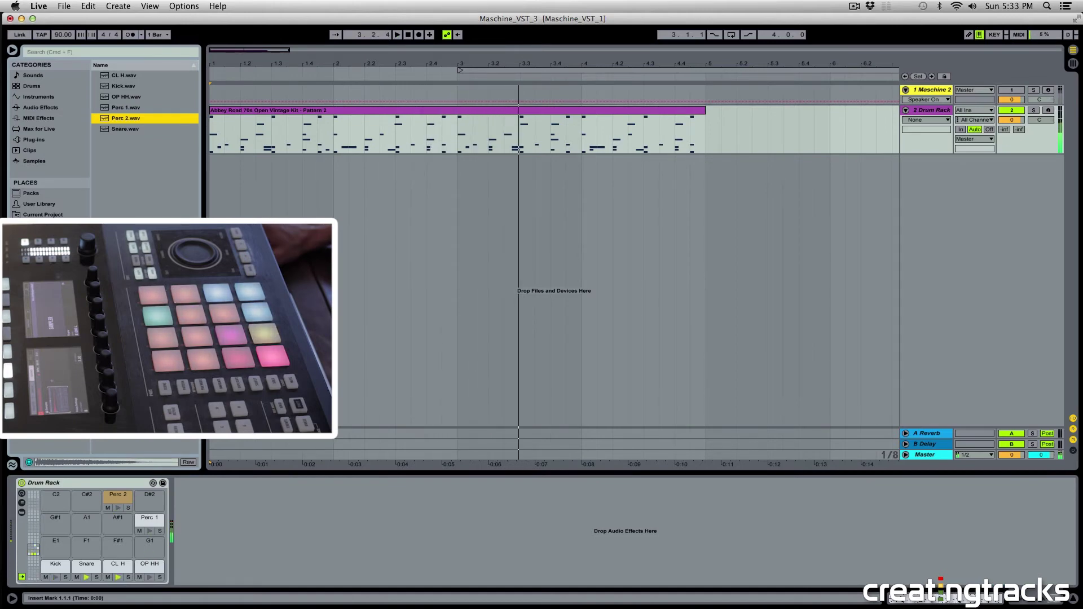
Remove the percussion samples and the whole Drum Rack from the MIDI track.
{"action": "left_click", "coordinate": [137, 514]}
{"action": "key", "text": "Delete"}
{"action": "left_click", "coordinate": [148, 520]}
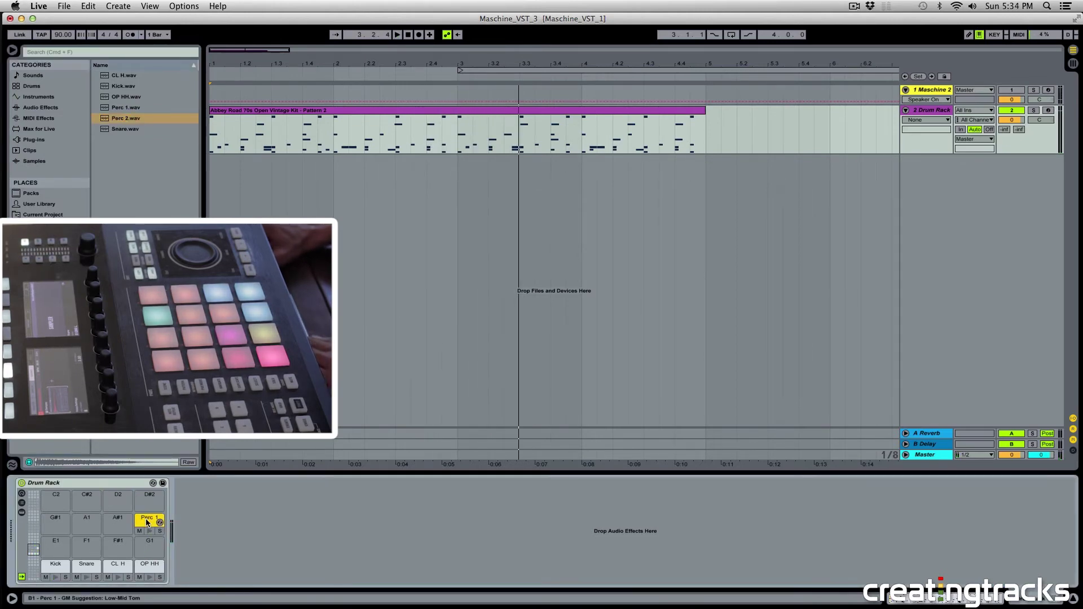
{"action": "key", "text": "Delete"}
{"action": "key", "text": "super+z"}
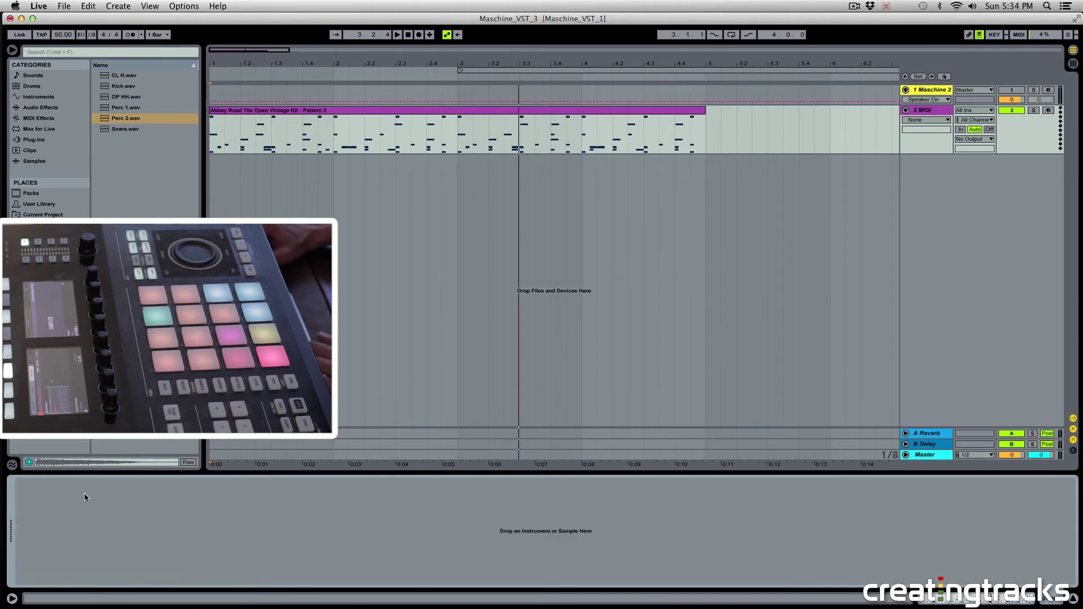
Delete the Pattern 2 clip from the Maschine arrangement.
{"action": "left_click", "coordinate": [213, 109]}
{"action": "left_click", "coordinate": [215, 92]}
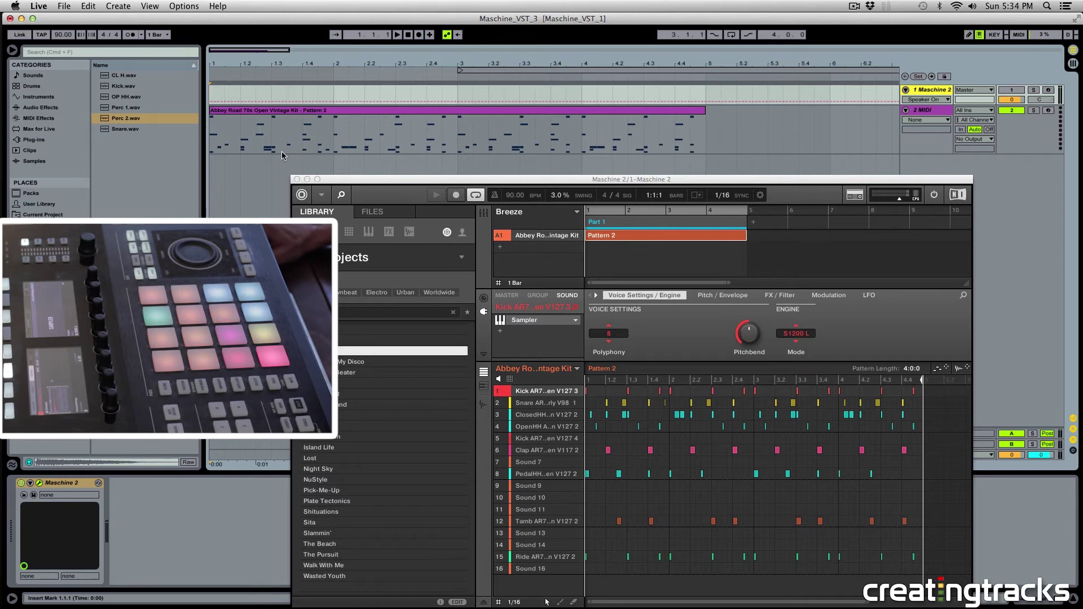
{"action": "double_click", "coordinate": [601, 240]}
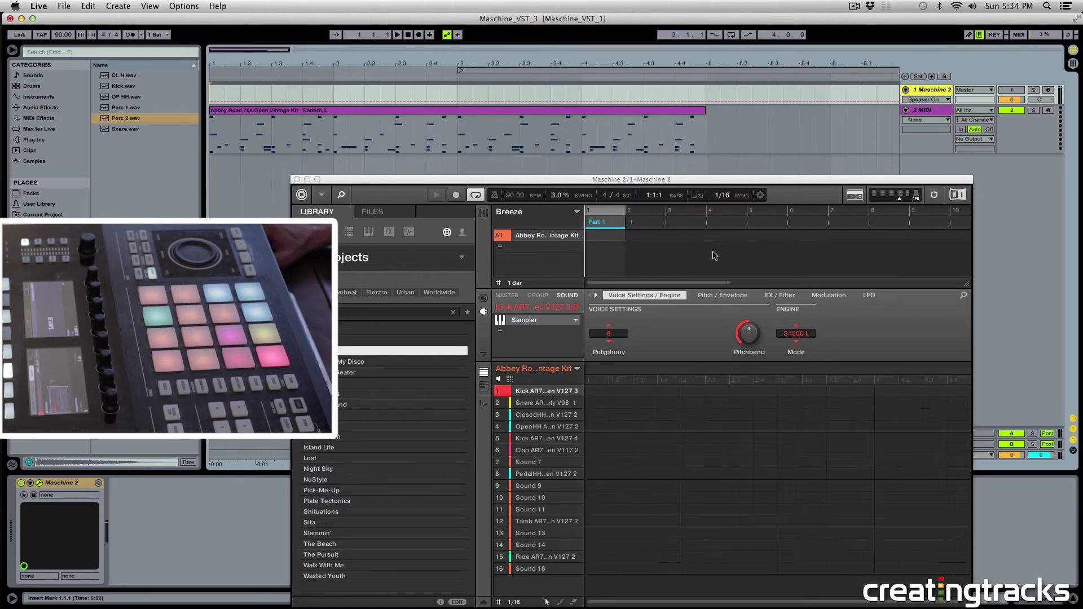
Unmute the Maschine track and set its automation display to None.
{"action": "left_click", "coordinate": [1013, 91]}
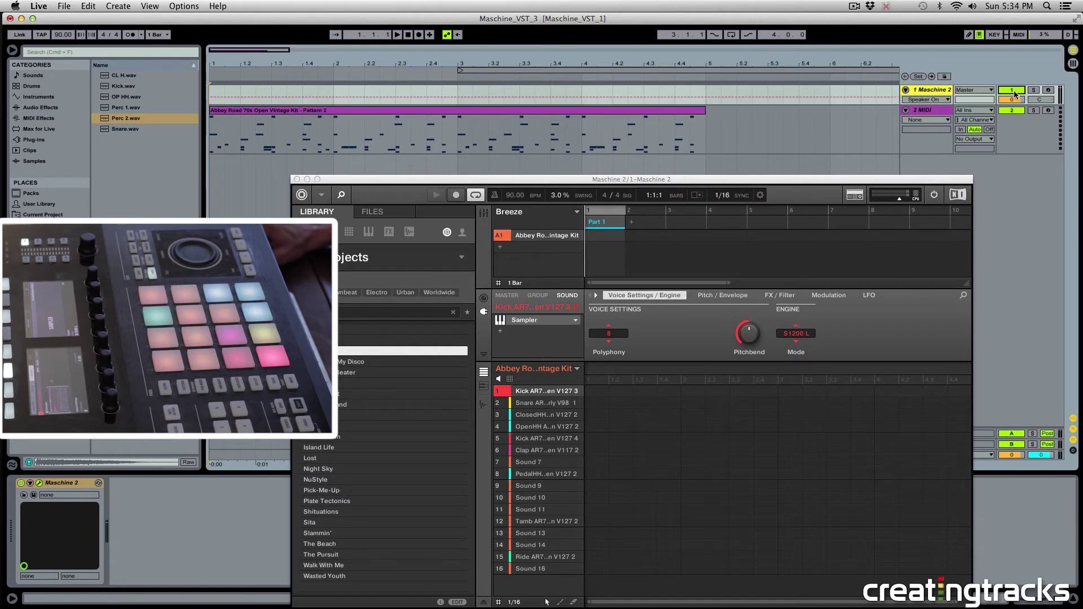
{"action": "left_click", "coordinate": [939, 100]}
{"action": "left_click", "coordinate": [932, 110]}
{"action": "left_click", "coordinate": [932, 120]}
{"action": "left_click", "coordinate": [929, 129]}
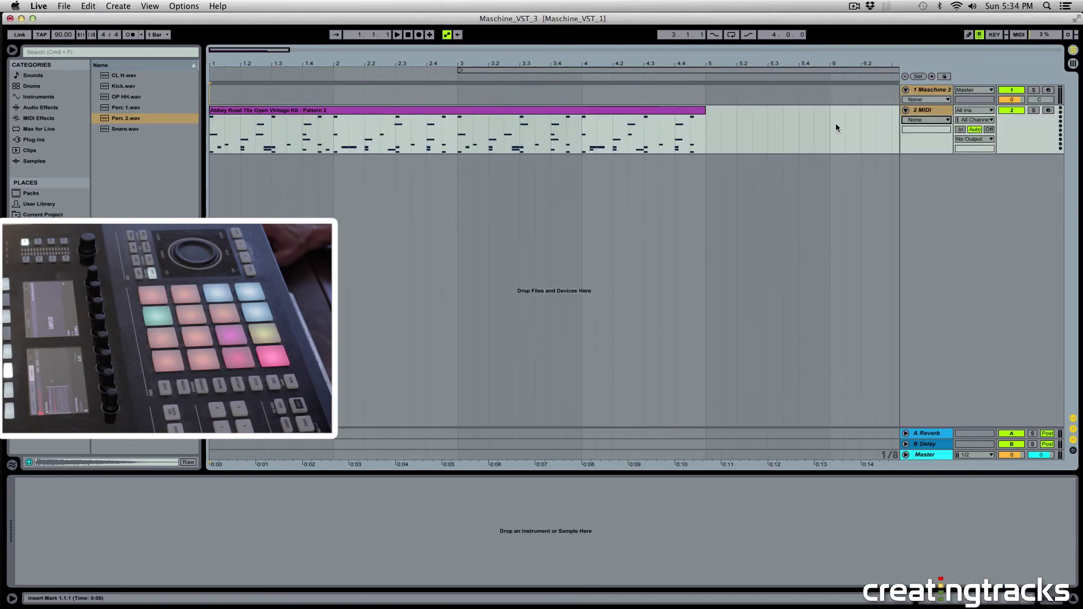
Play the arrangement from bar 1 to check whether the MIDI clip triggers the emptied Maschine track.
{"action": "left_click", "coordinate": [383, 102]}
{"action": "left_click", "coordinate": [382, 101]}
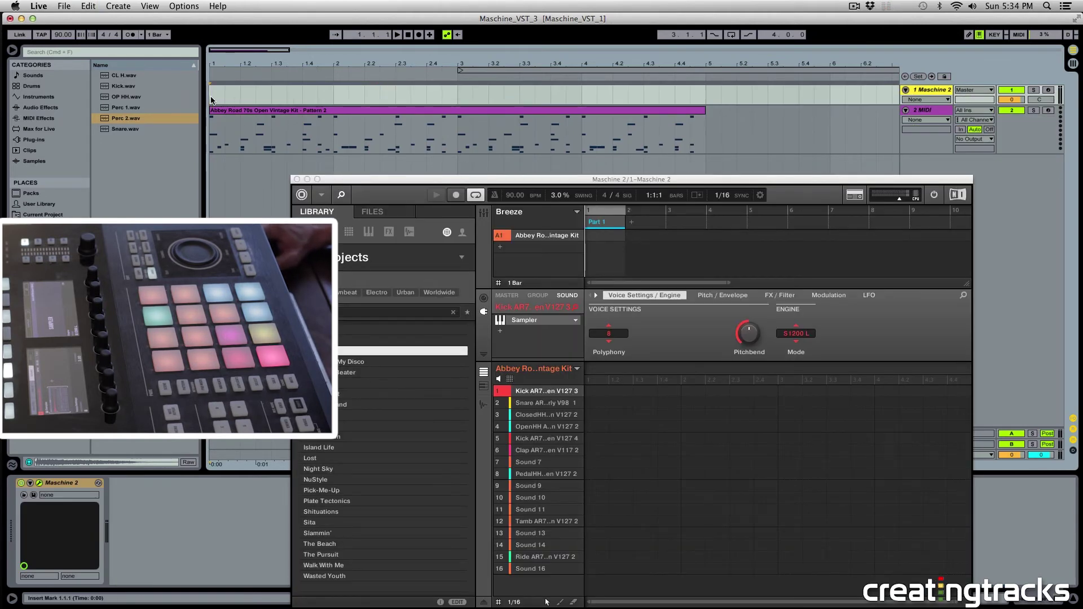
{"action": "key", "text": "space"}
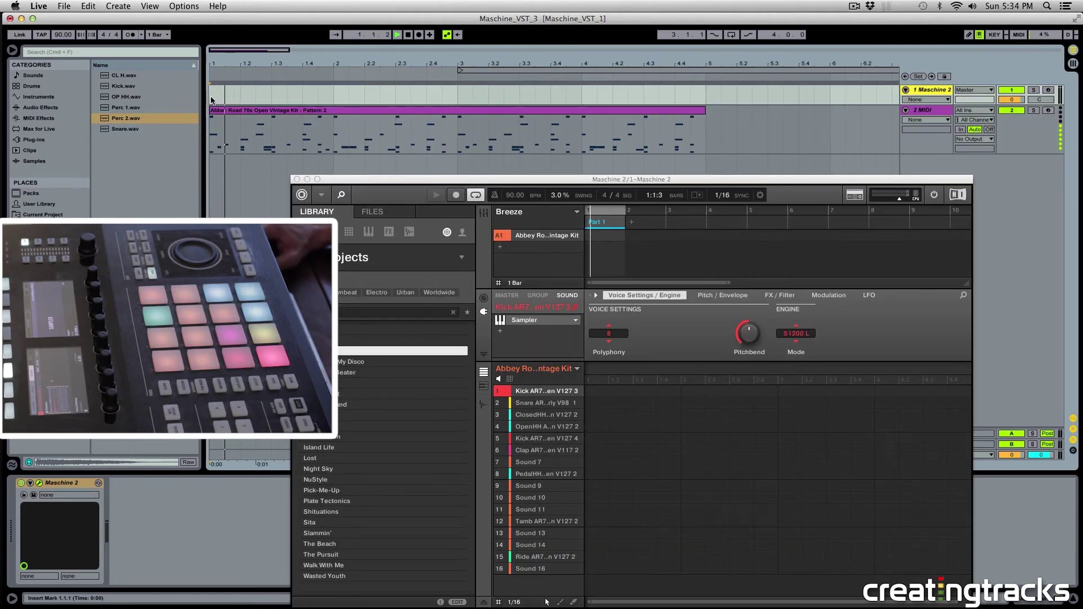
{"action": "left_click", "coordinate": [908, 150]}
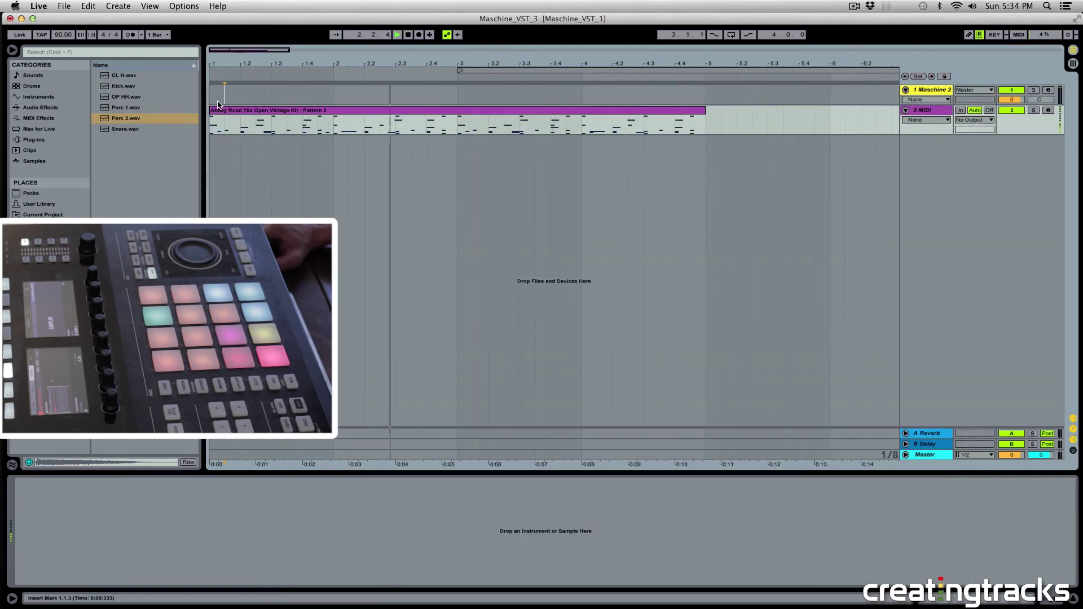
{"action": "left_click", "coordinate": [218, 103]}
{"action": "left_click_drag", "start_coordinate": [215, 127], "coordinate": [707, 131]}
{"action": "key", "text": "space"}
{"action": "left_click", "coordinate": [915, 134]}
{"action": "left_click", "coordinate": [458, 104]}
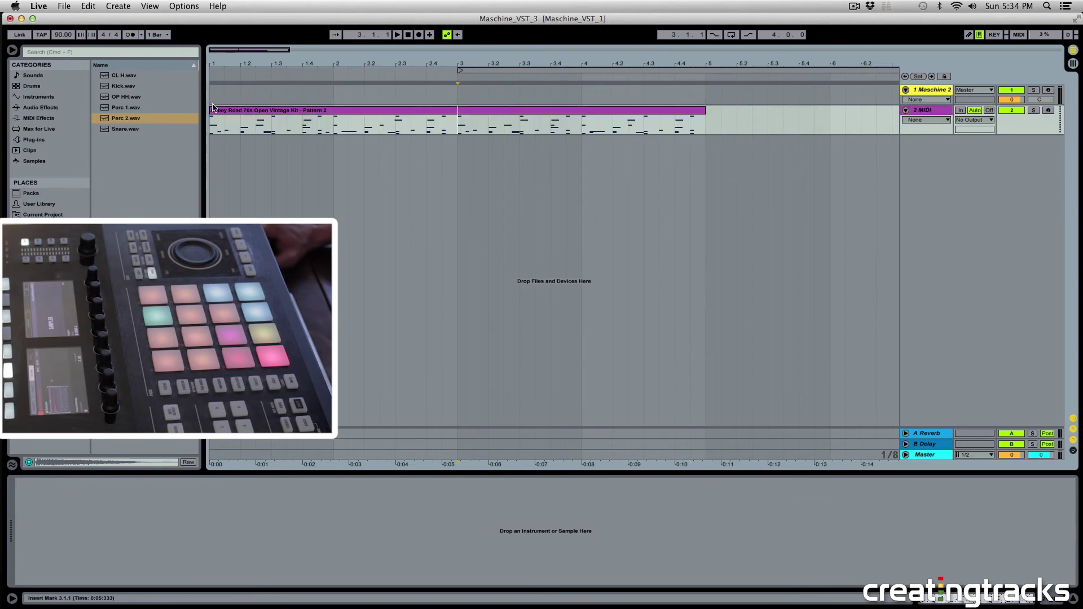
{"action": "left_click", "coordinate": [212, 104]}
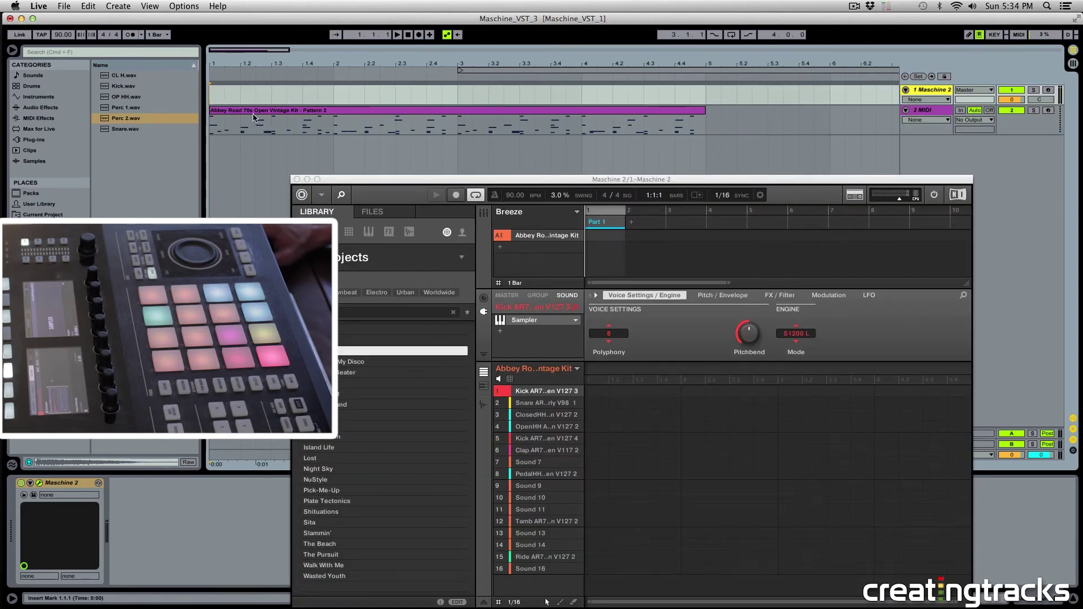
{"action": "left_click", "coordinate": [768, 125]}
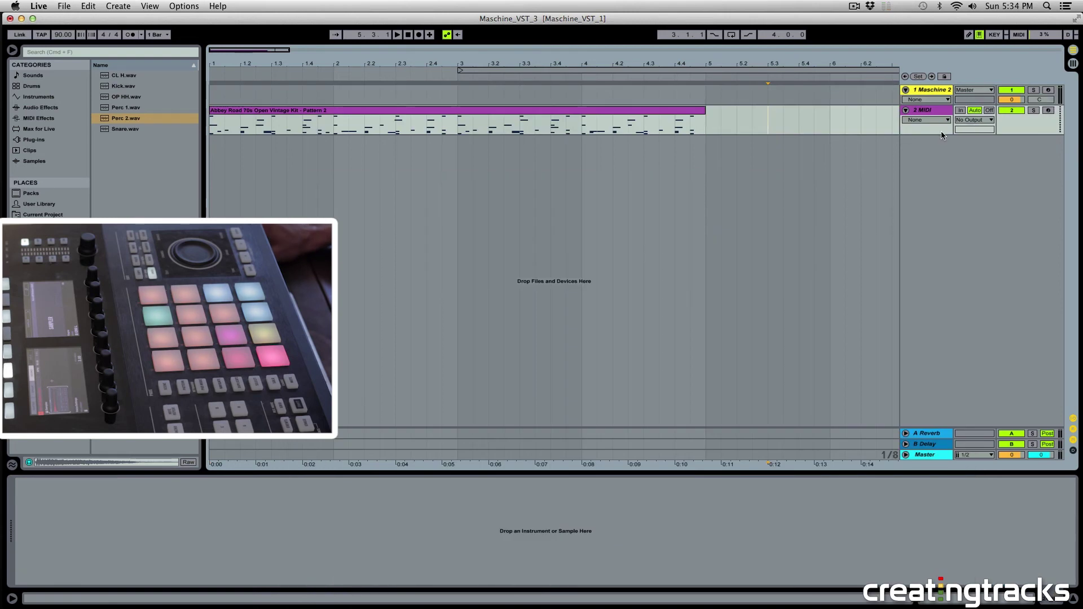
Enlarge the MIDI track and route its MIDI output to the 1-Maschine 2 track on channel 1-Maschine 2.
{"action": "left_click_drag", "start_coordinate": [941, 134], "coordinate": [946, 192]}
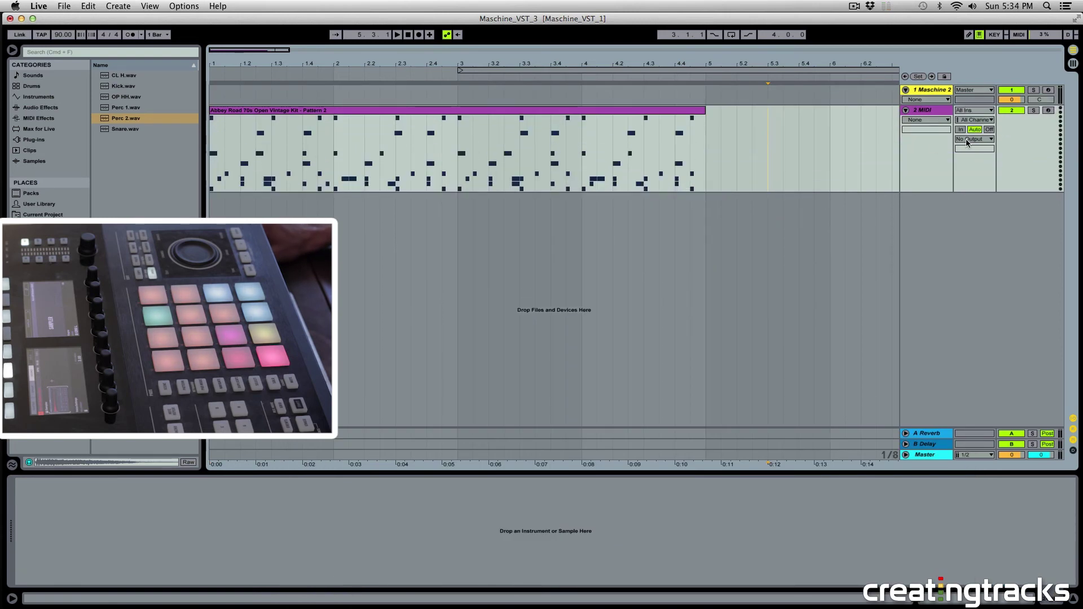
{"action": "key", "text": "Tab"}
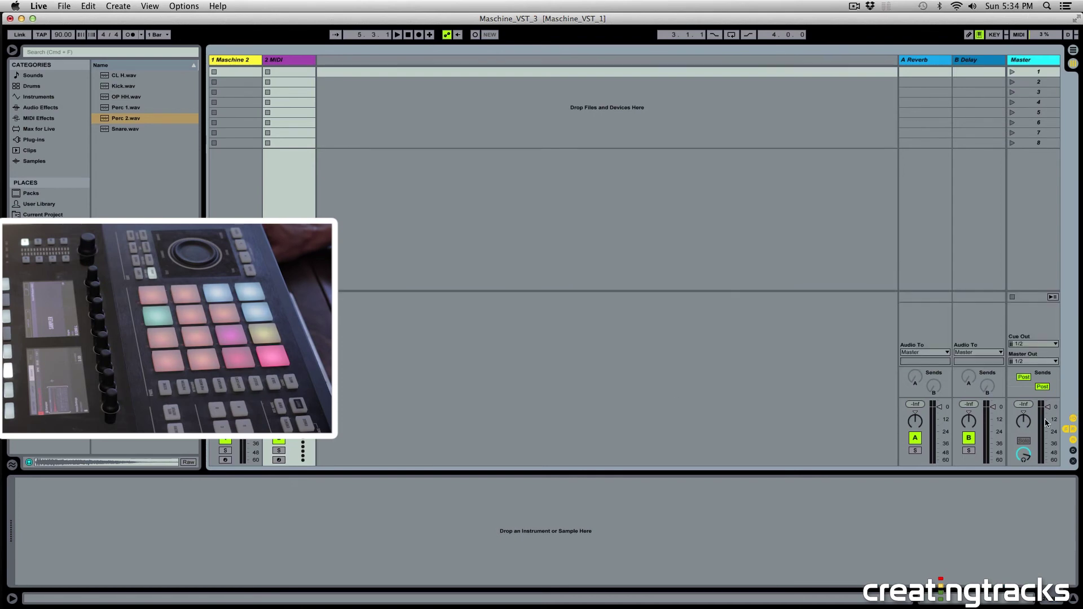
{"action": "key", "text": "Tab"}
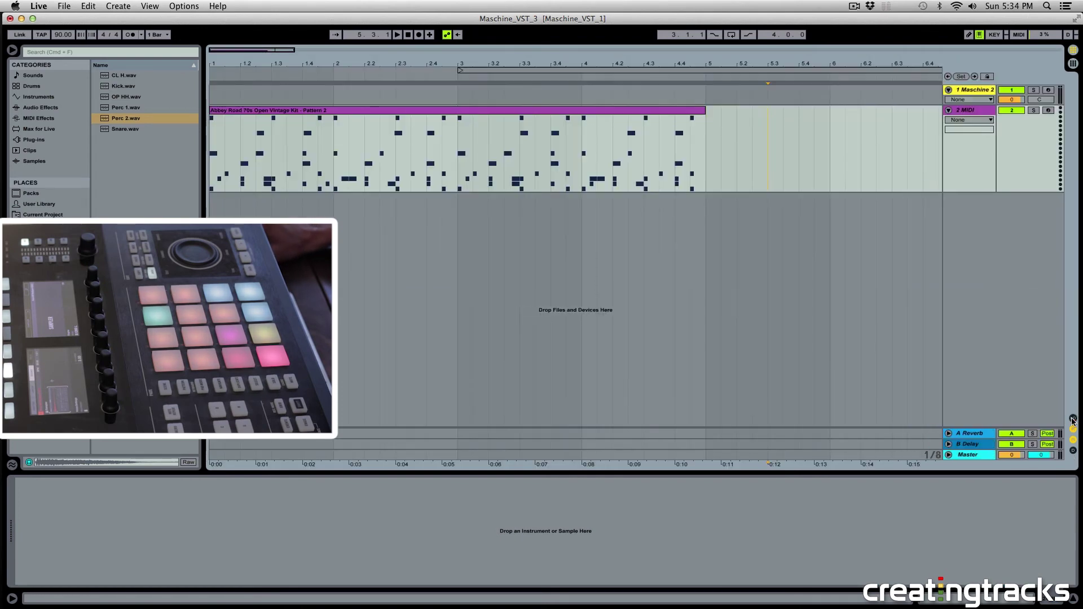
{"action": "left_click", "coordinate": [978, 141]}
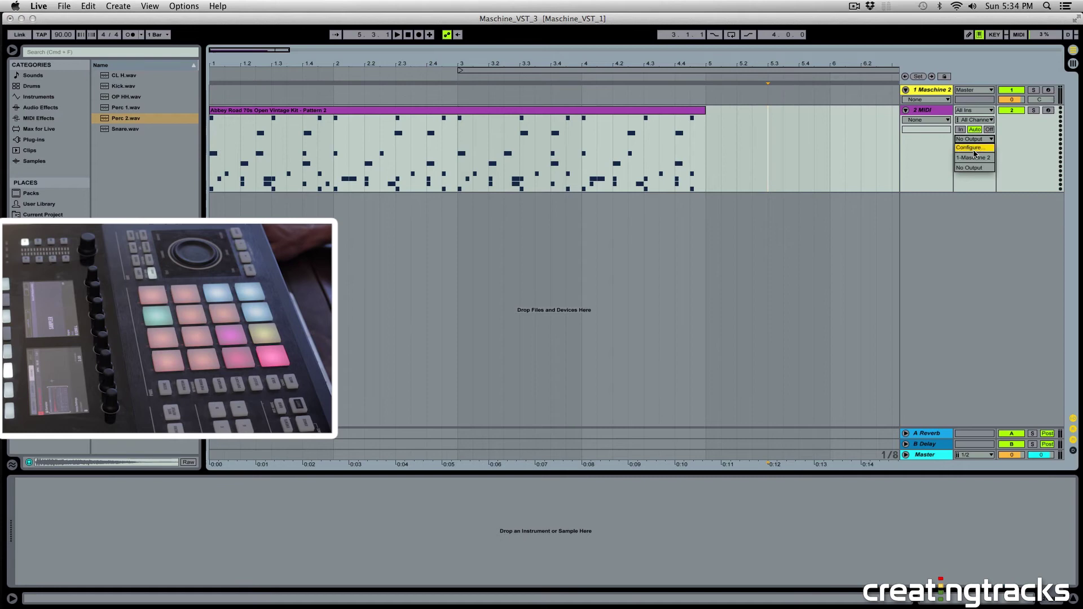
{"action": "left_click", "coordinate": [982, 143]}
{"action": "left_click", "coordinate": [979, 159]}
{"action": "left_click", "coordinate": [973, 148]}
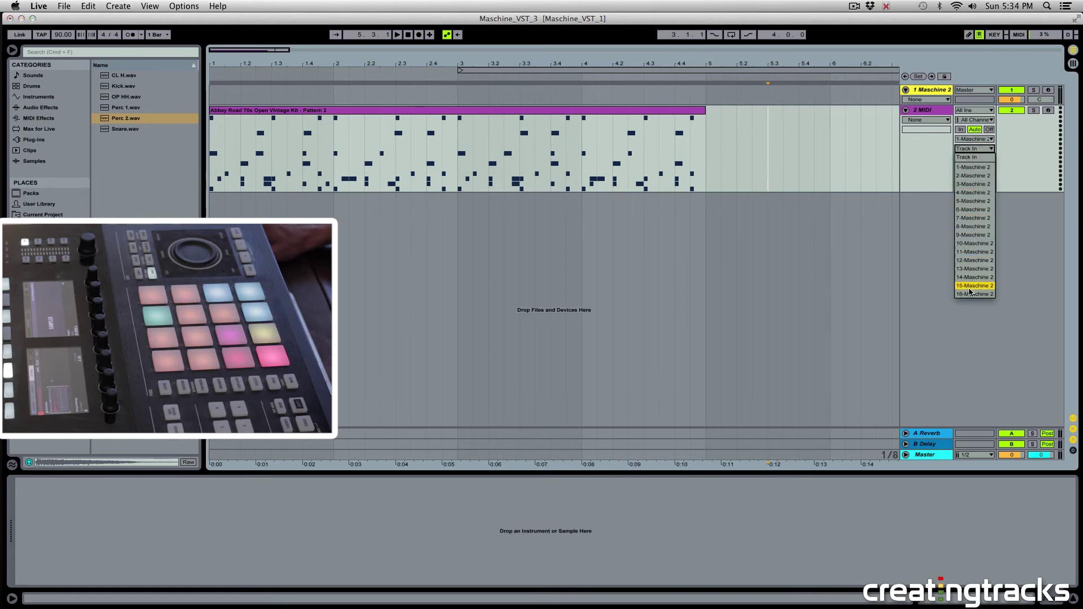
{"action": "left_click", "coordinate": [965, 168]}
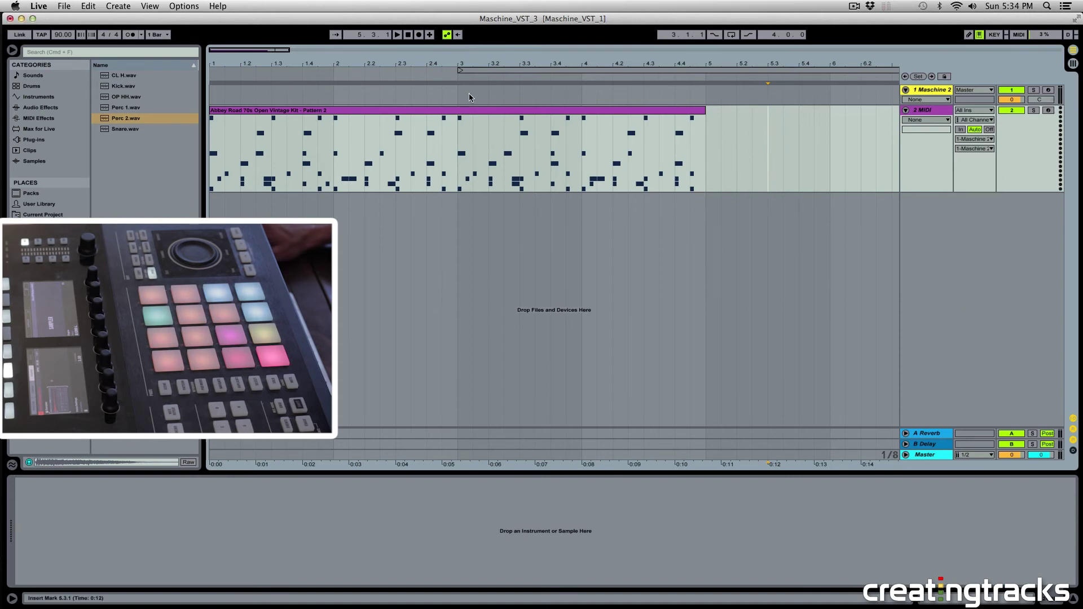
Activate MIDI input for the Abbey Road kit group in the Maschine plug-in and set its channel to 1.
{"action": "left_click", "coordinate": [226, 94]}
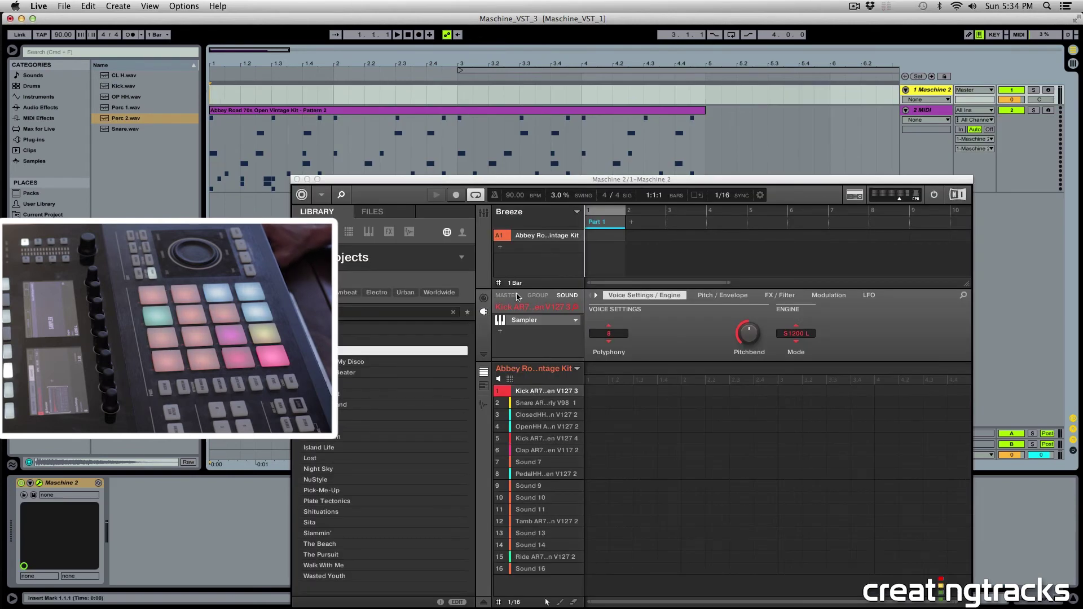
{"action": "left_click", "coordinate": [533, 236]}
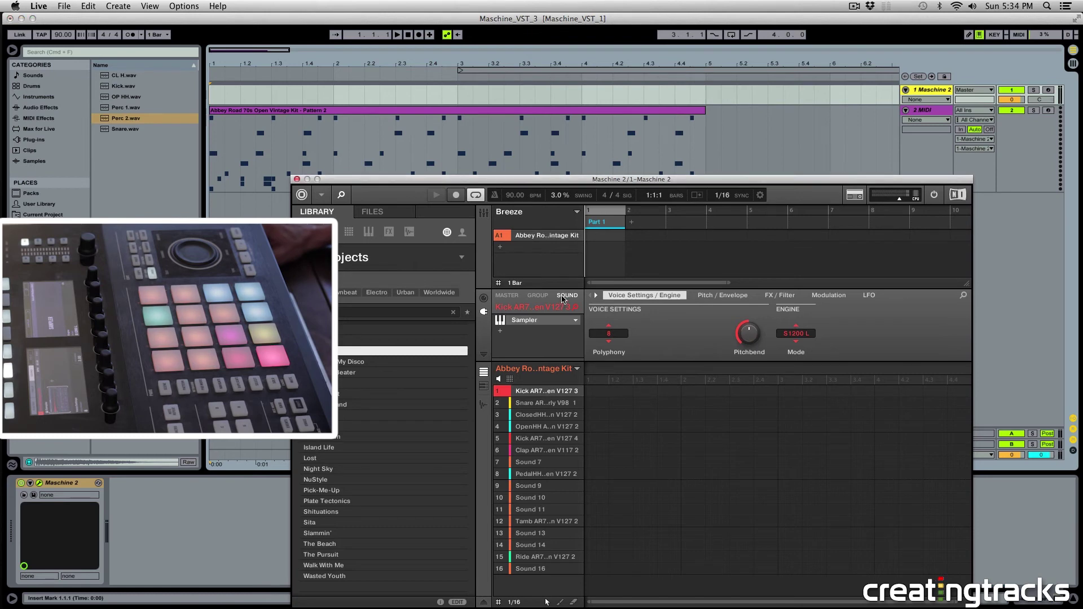
{"action": "left_click", "coordinate": [536, 296]}
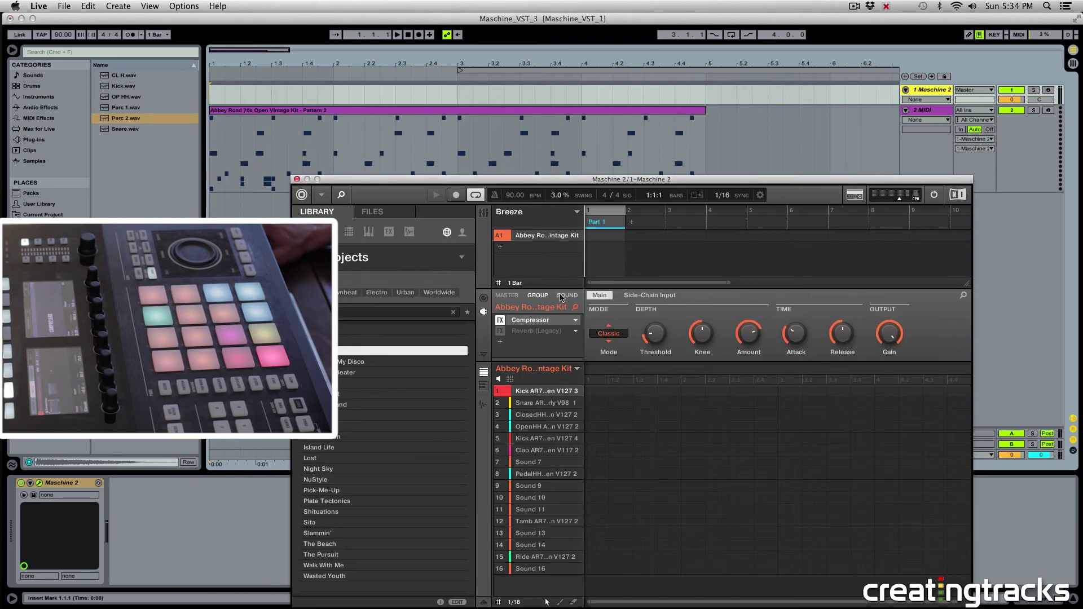
{"action": "left_click", "coordinate": [484, 298]}
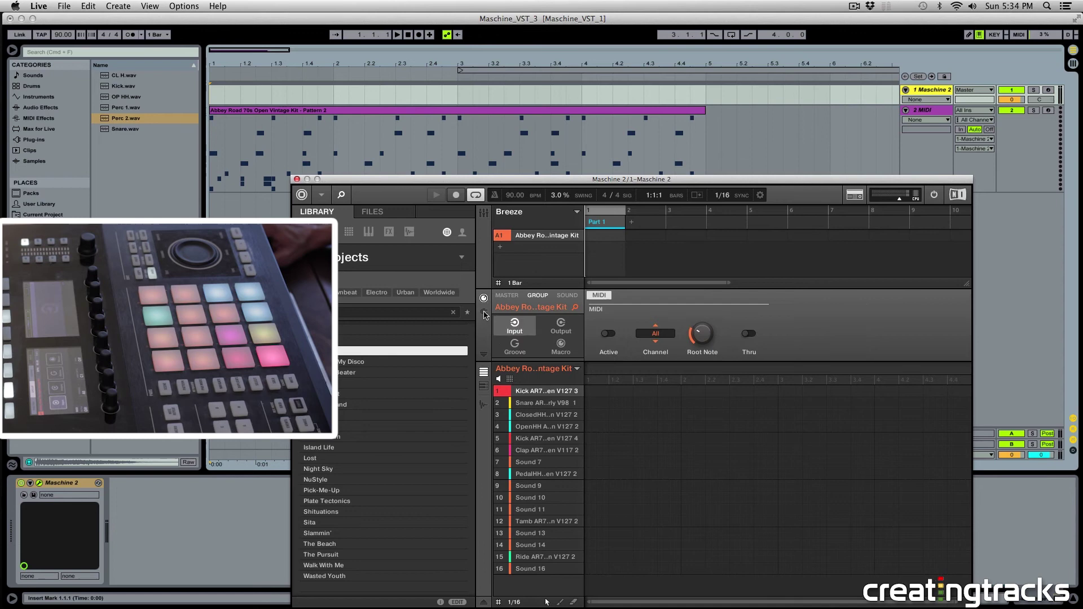
{"action": "left_click", "coordinate": [483, 312]}
{"action": "left_click", "coordinate": [484, 298]}
{"action": "left_click", "coordinate": [663, 334]}
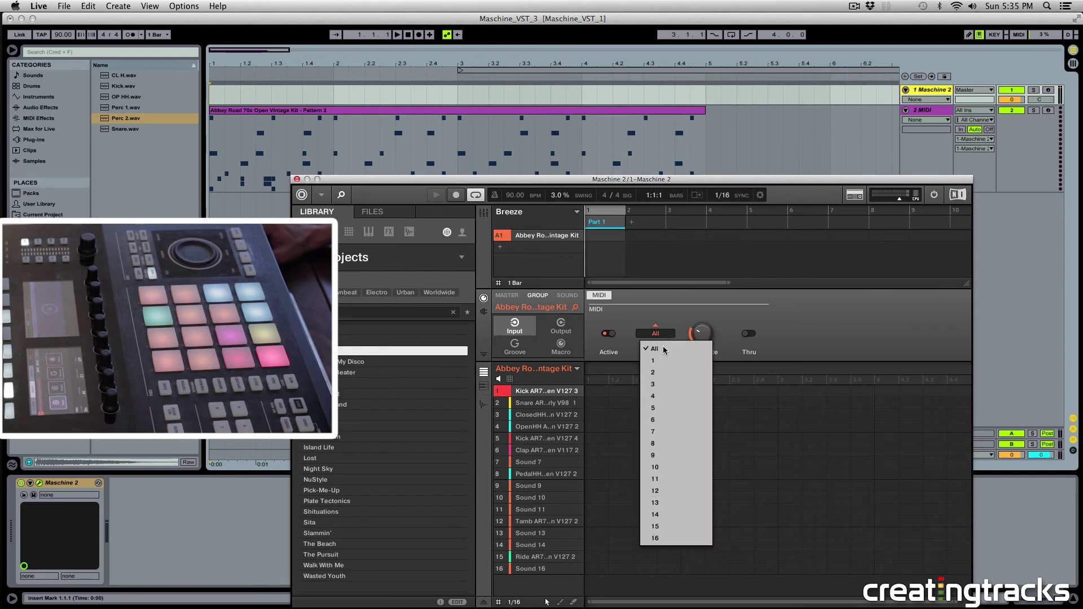
{"action": "left_click", "coordinate": [664, 361]}
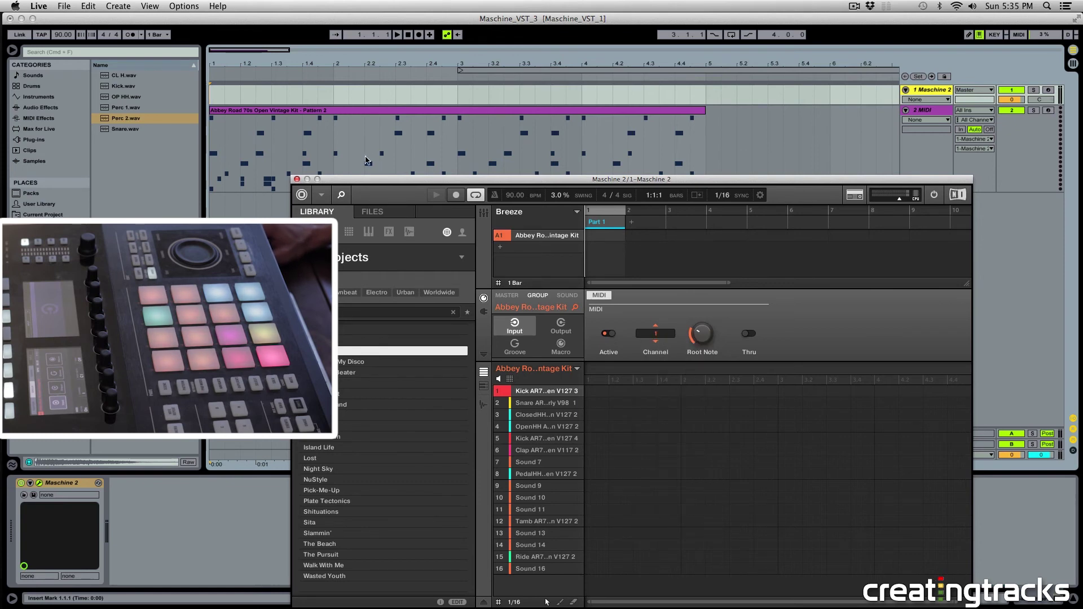
Play the MIDI clip to hear it trigger the Maschine kit, and reduce the MIDI track's height.
{"action": "left_click", "coordinate": [271, 141]}
{"action": "key", "text": "space"}
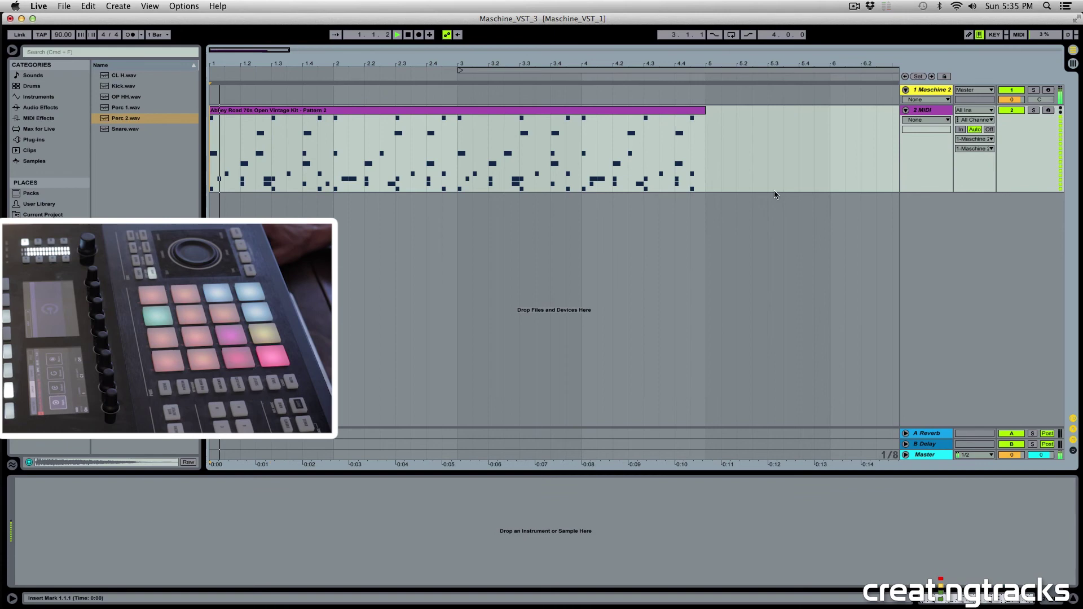
{"action": "left_click_drag", "start_coordinate": [912, 191], "coordinate": [911, 163]}
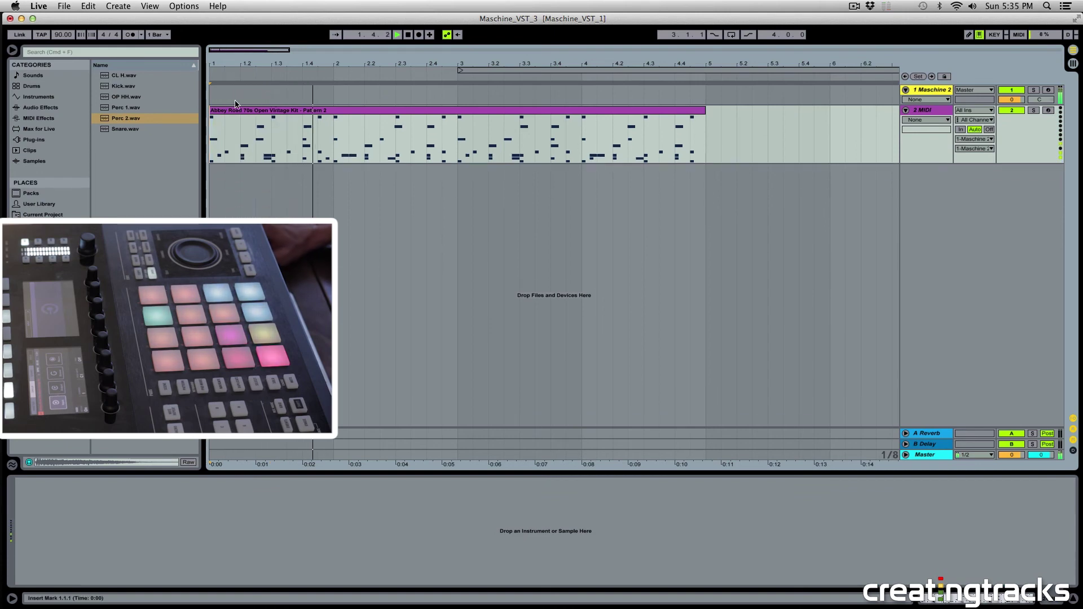
{"action": "left_click", "coordinate": [922, 89]}
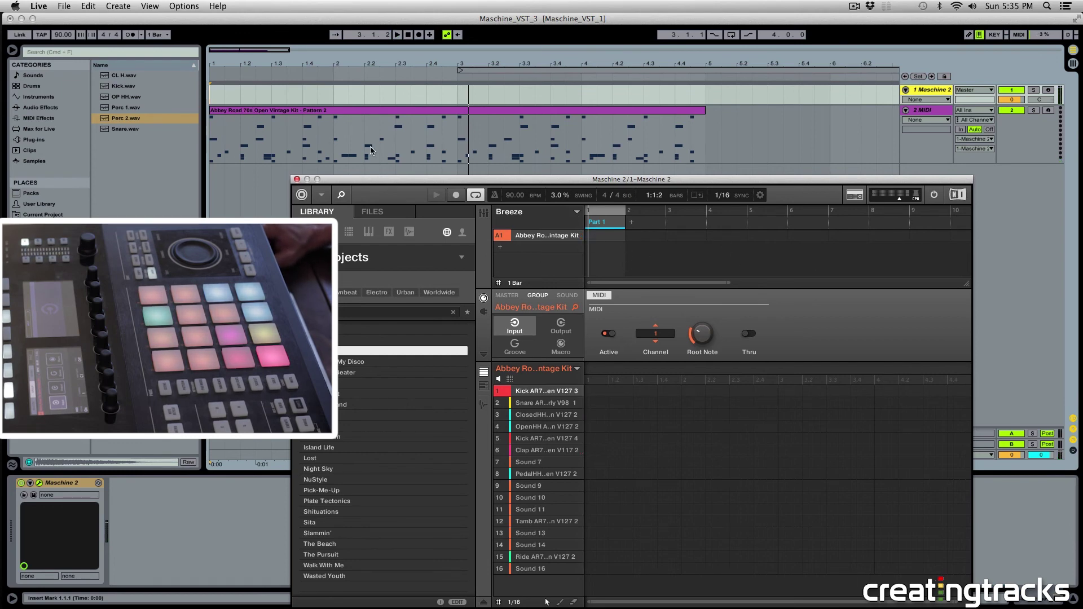
Open the MIDI clip, add extra C1 notes across the first bar, and shift the two after beat 1.2 slightly later.
{"action": "left_click", "coordinate": [243, 130]}
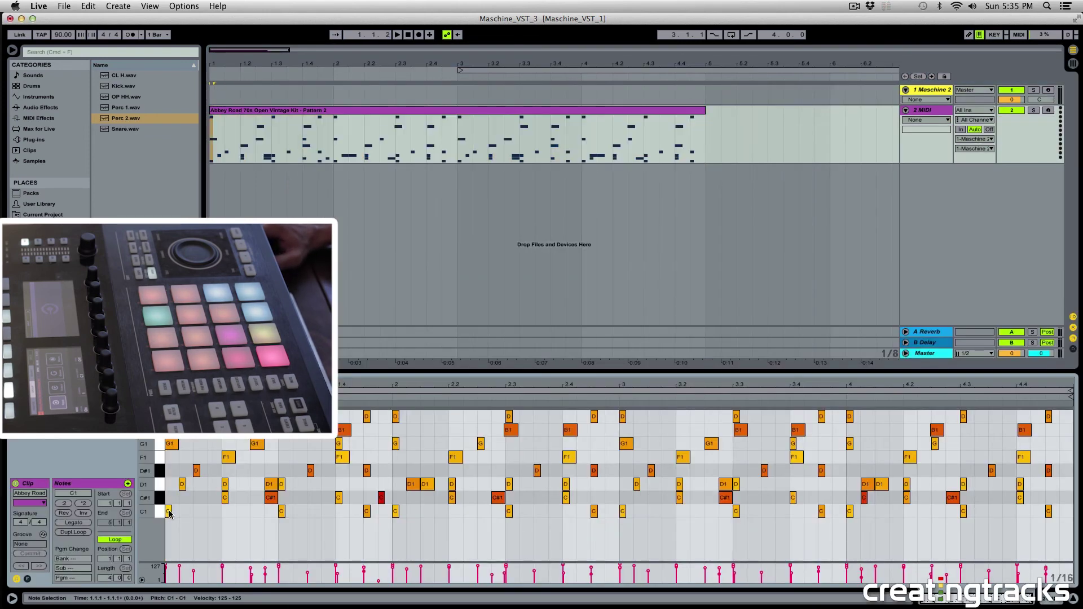
{"action": "double_click", "coordinate": [196, 511]}
{"action": "left_click_drag", "start_coordinate": [177, 385], "coordinate": [177, 420]}
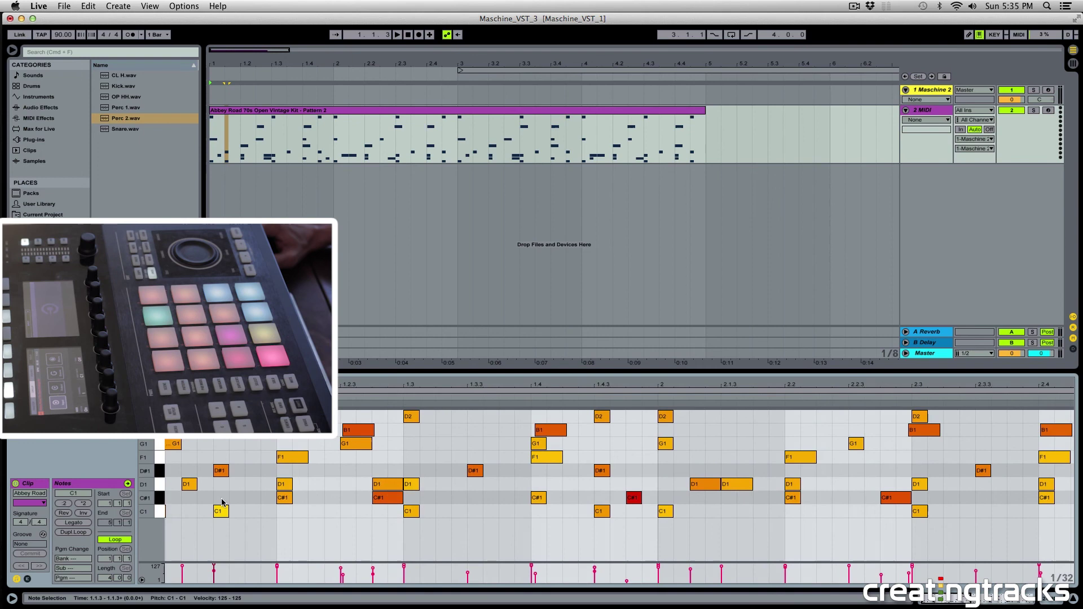
{"action": "left_click_drag", "start_coordinate": [222, 511], "coordinate": [406, 517]}
{"action": "scroll", "coordinate": [253, 513], "scroll_direction": "down", "scroll_amount": 3}
{"action": "key", "text": "space"}
{"action": "left_click", "coordinate": [343, 512]}
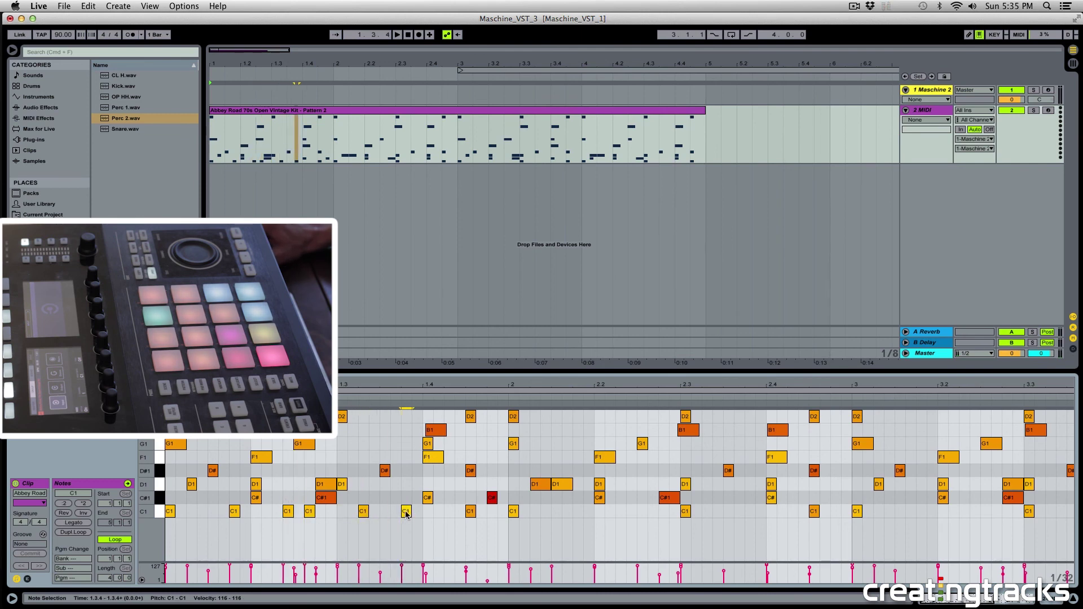
{"action": "left_click", "coordinate": [309, 512]}
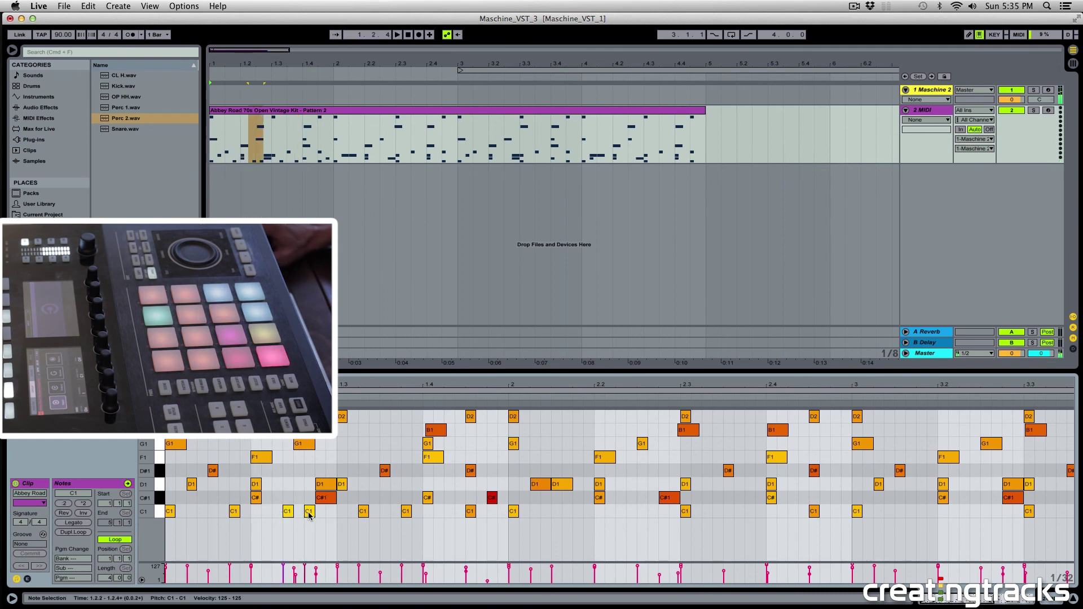
{"action": "left_click_drag", "start_coordinate": [309, 514], "coordinate": [319, 514]}
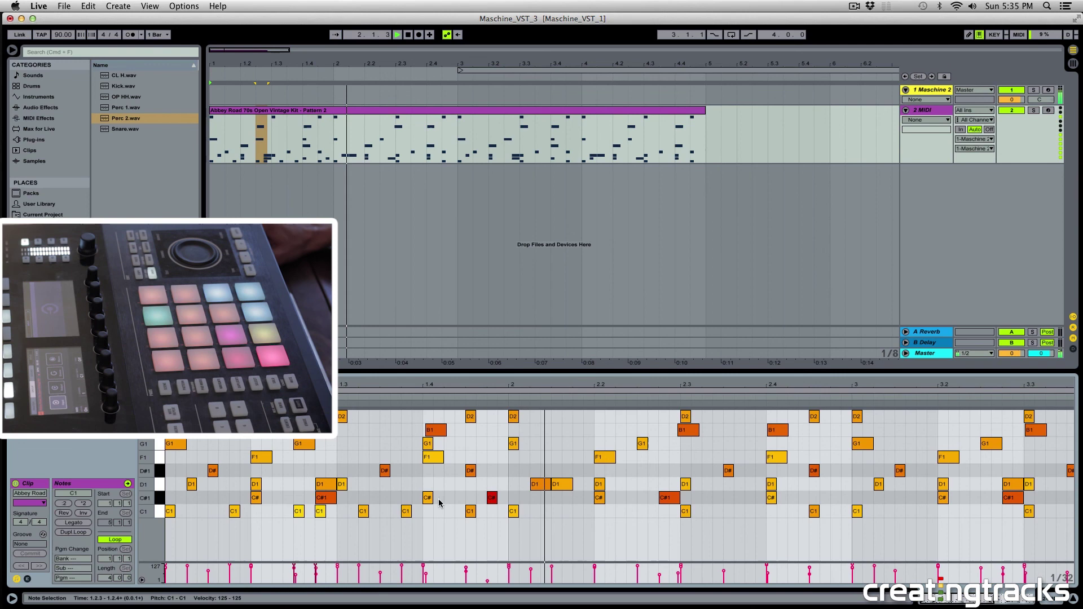
Stop playback and bring back the Maschine plug-in window with the insert mark at bar 1 of its track.
{"action": "left_click", "coordinate": [228, 110]}
{"action": "key", "text": "space"}
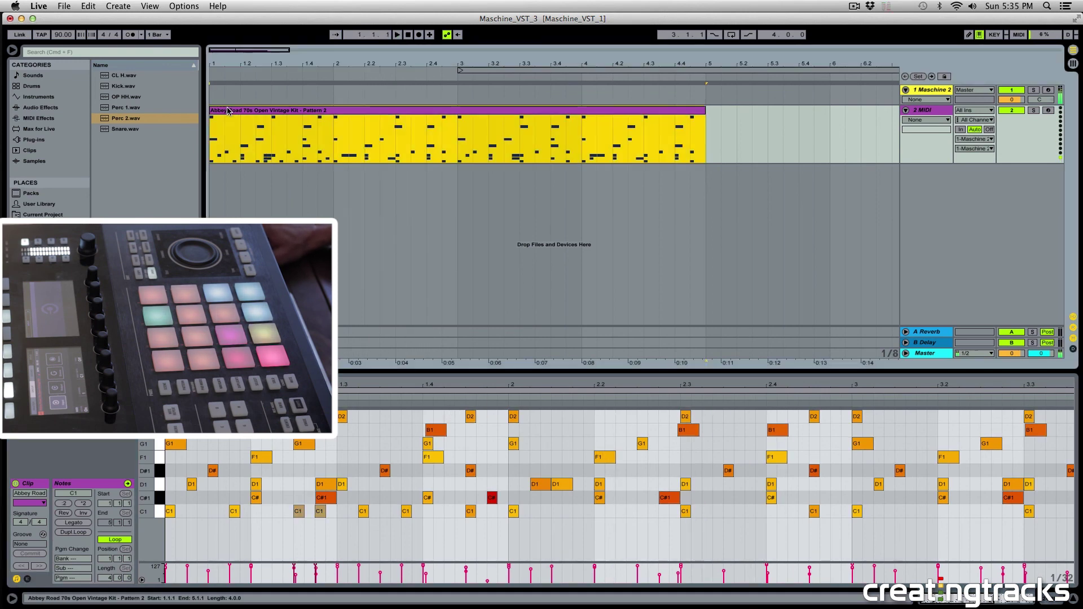
{"action": "left_click", "coordinate": [302, 136]}
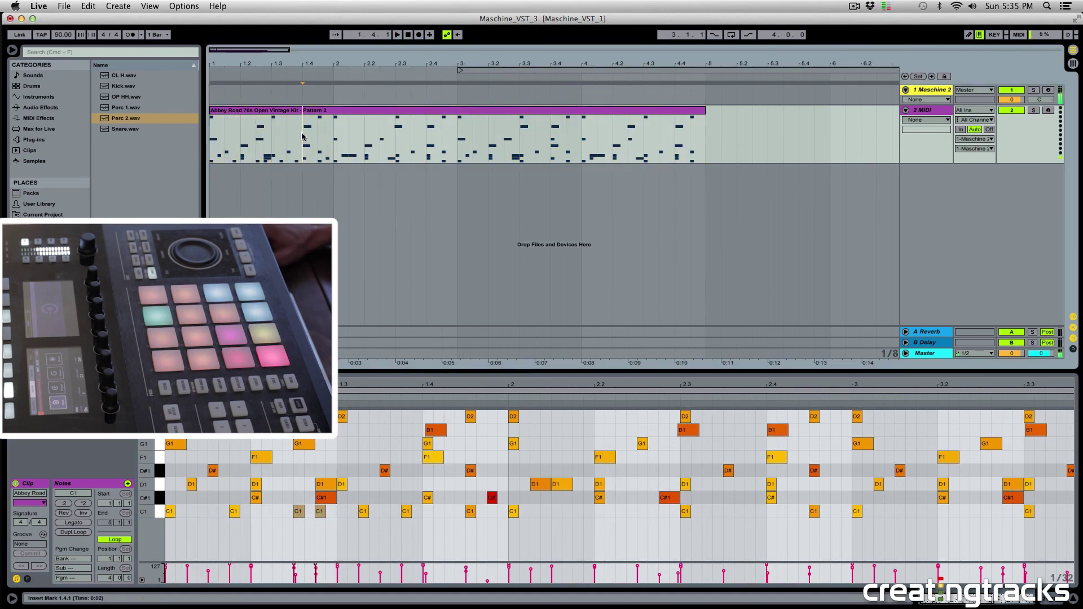
{"action": "left_click", "coordinate": [214, 100]}
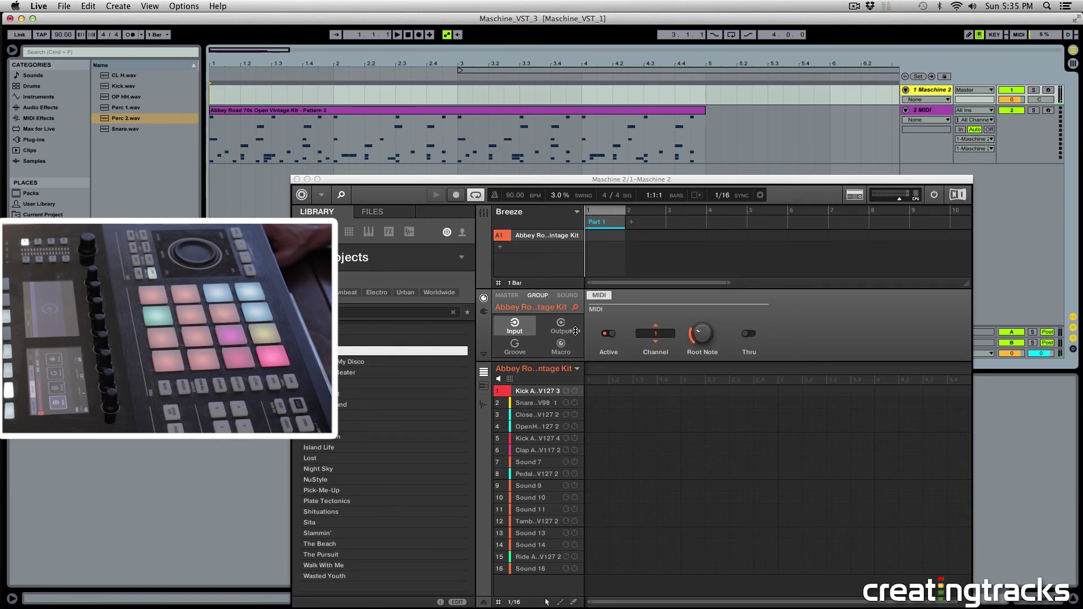